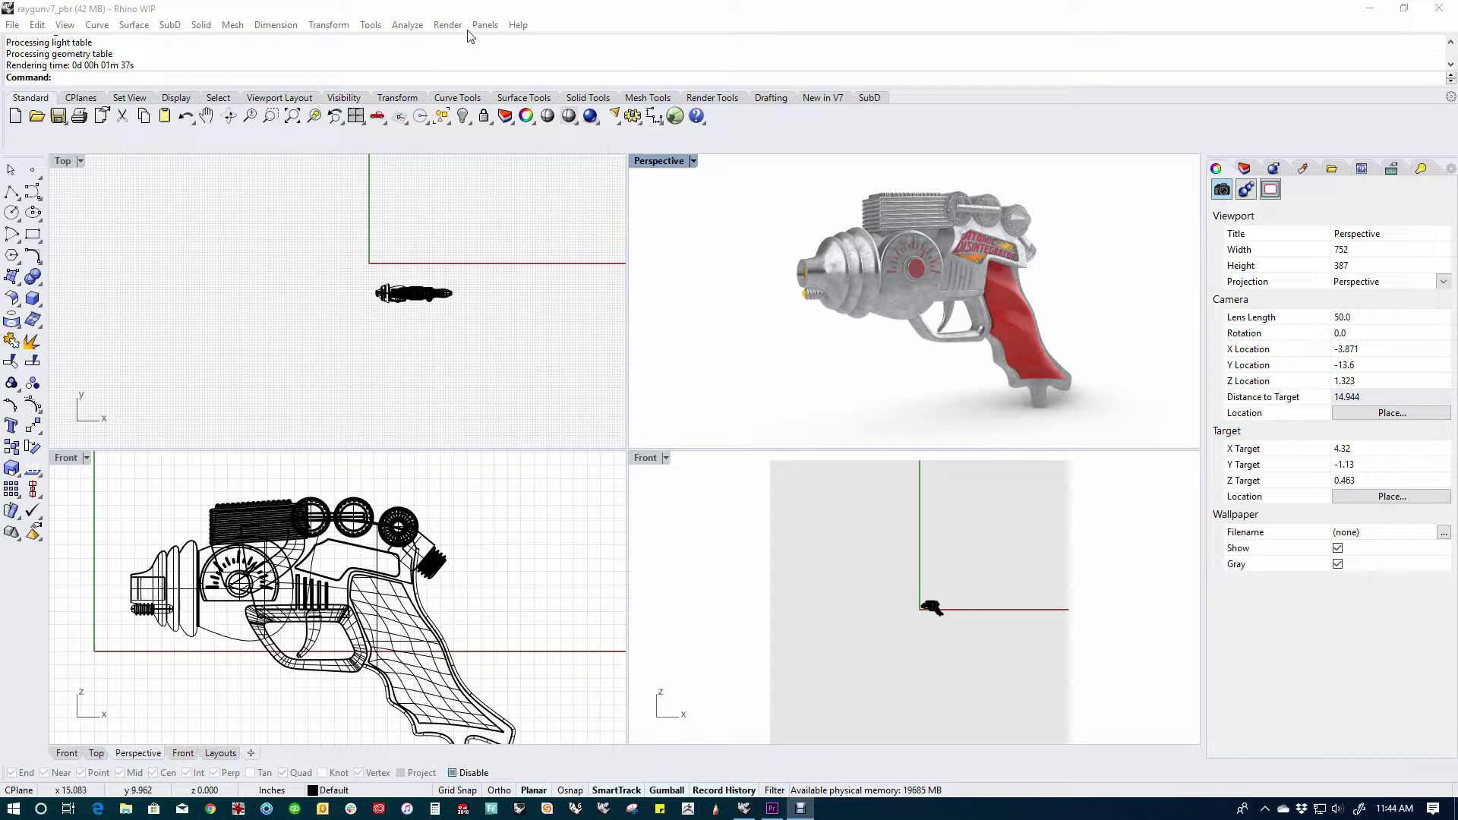
Check the current renderer and the Perspective display options, leaving both unchanged.
{"action": "left_click", "coordinate": [447, 24]}
{"action": "mouse_move", "coordinate": [540, 419]}
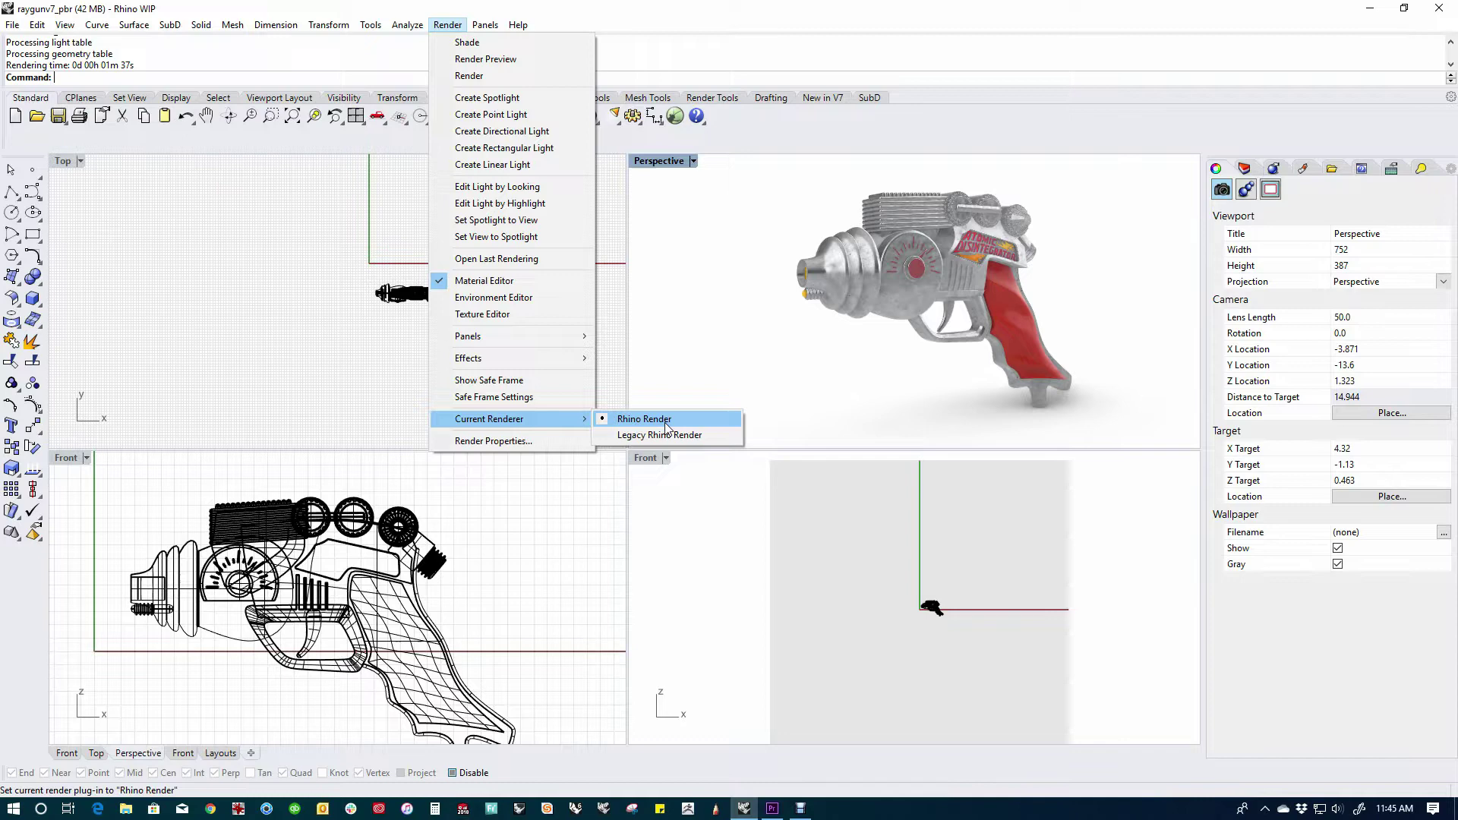
{"action": "left_click", "coordinate": [723, 226]}
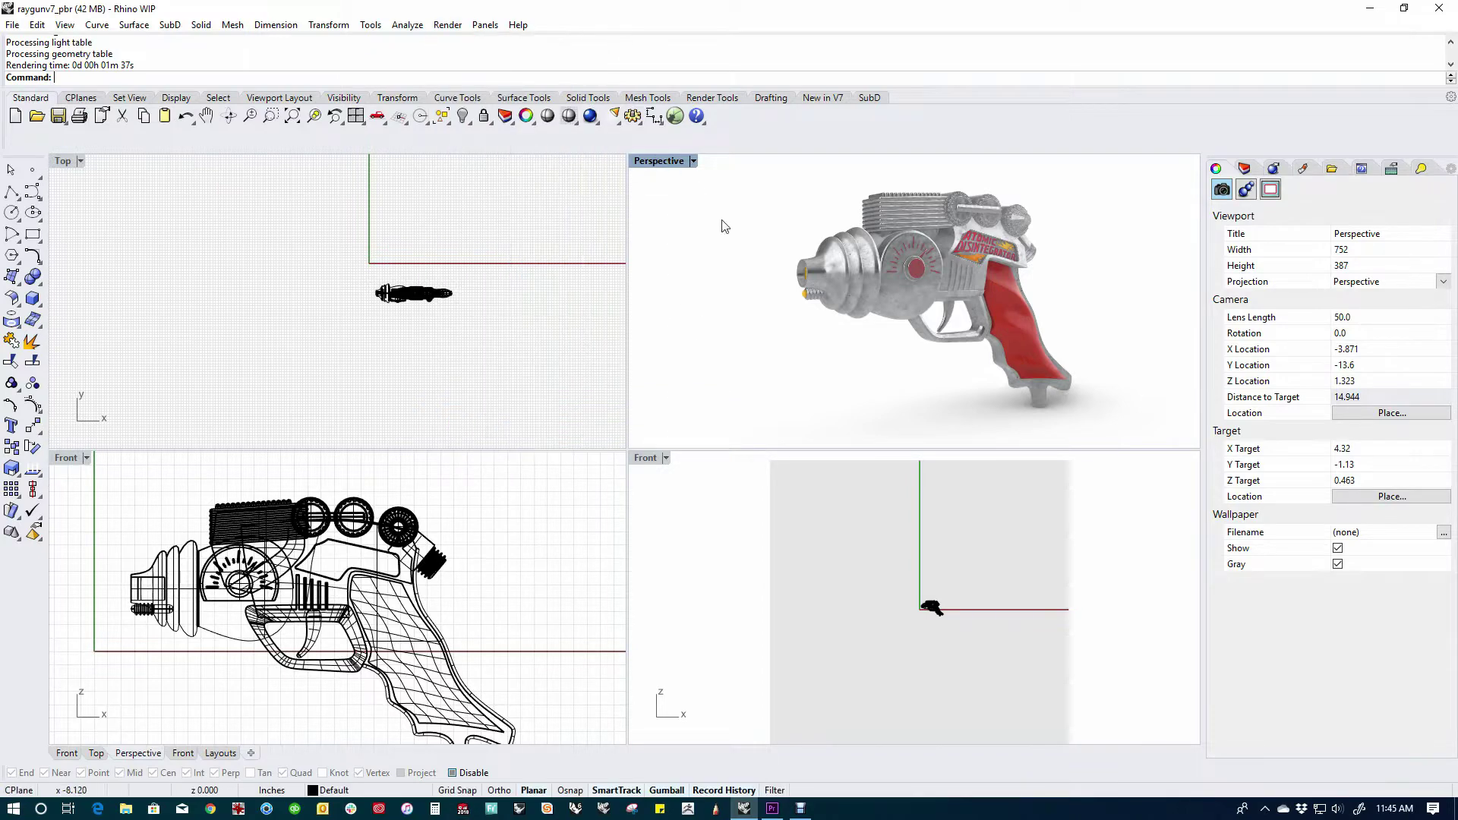
{"action": "left_click", "coordinate": [666, 166]}
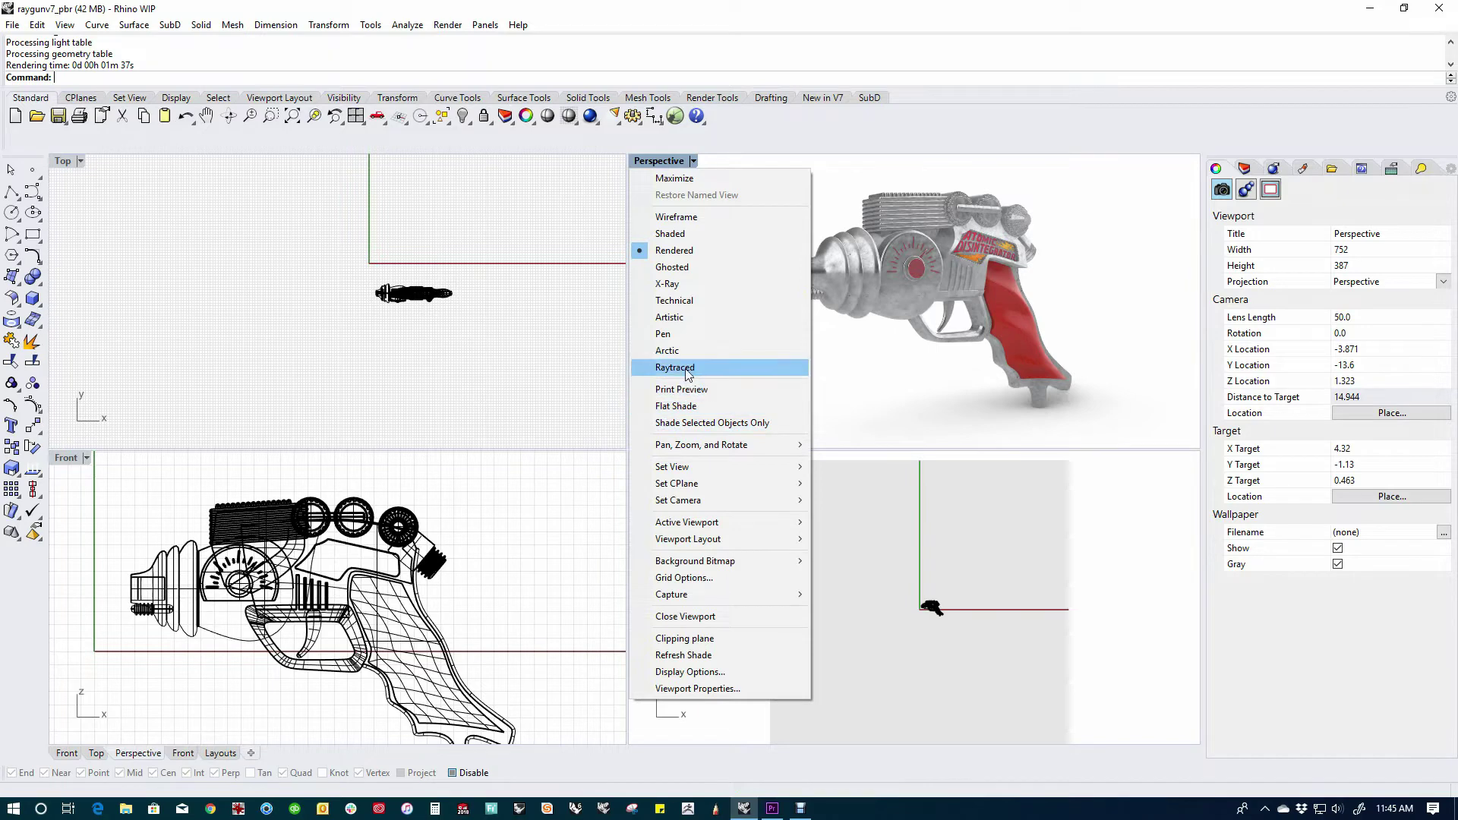
{"action": "left_click", "coordinate": [718, 166]}
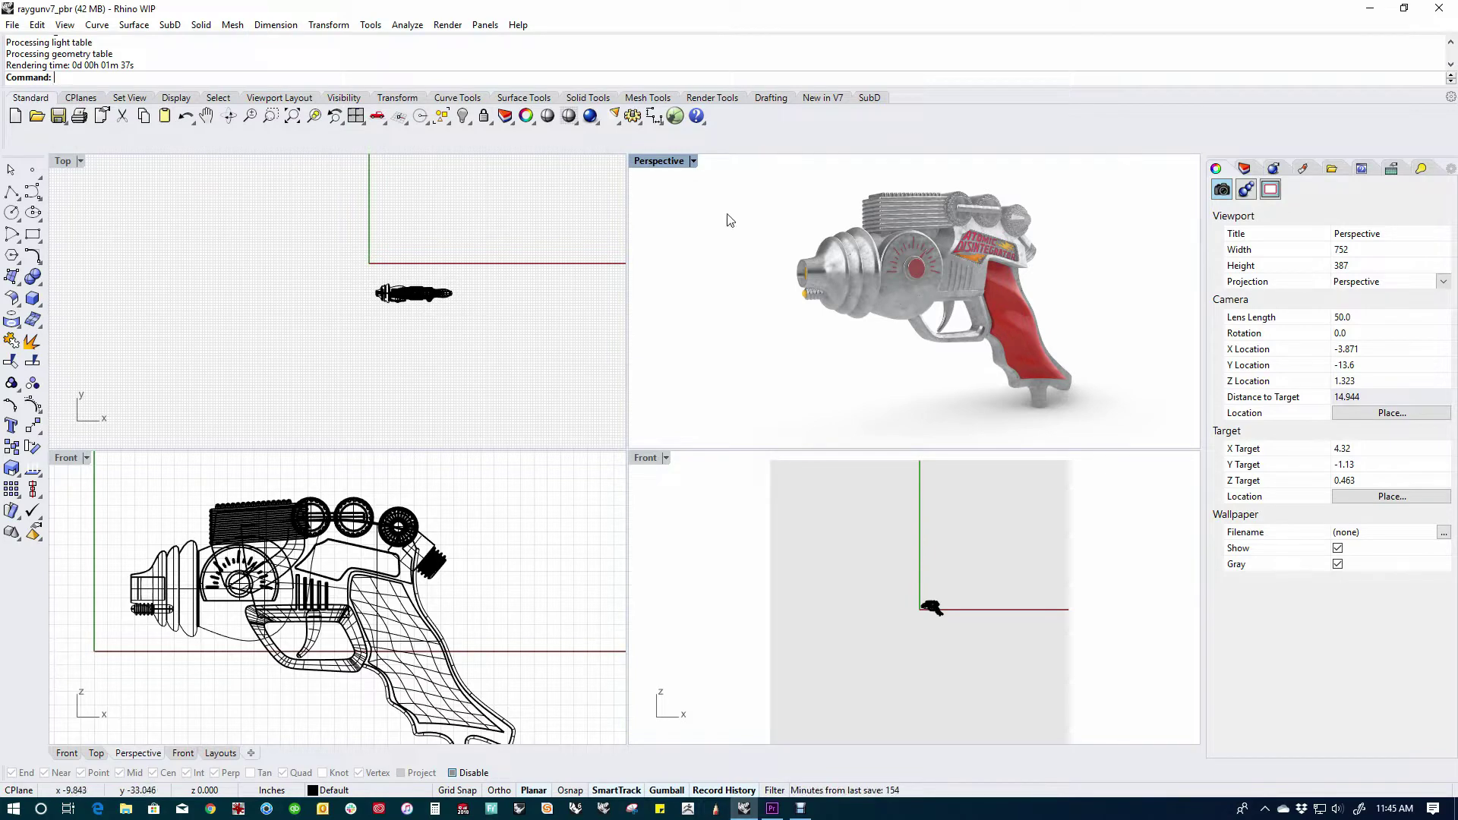
Switch the Perspective viewport to Raytraced display and orbit to a closer raygun angle.
{"action": "left_click", "coordinate": [660, 163]}
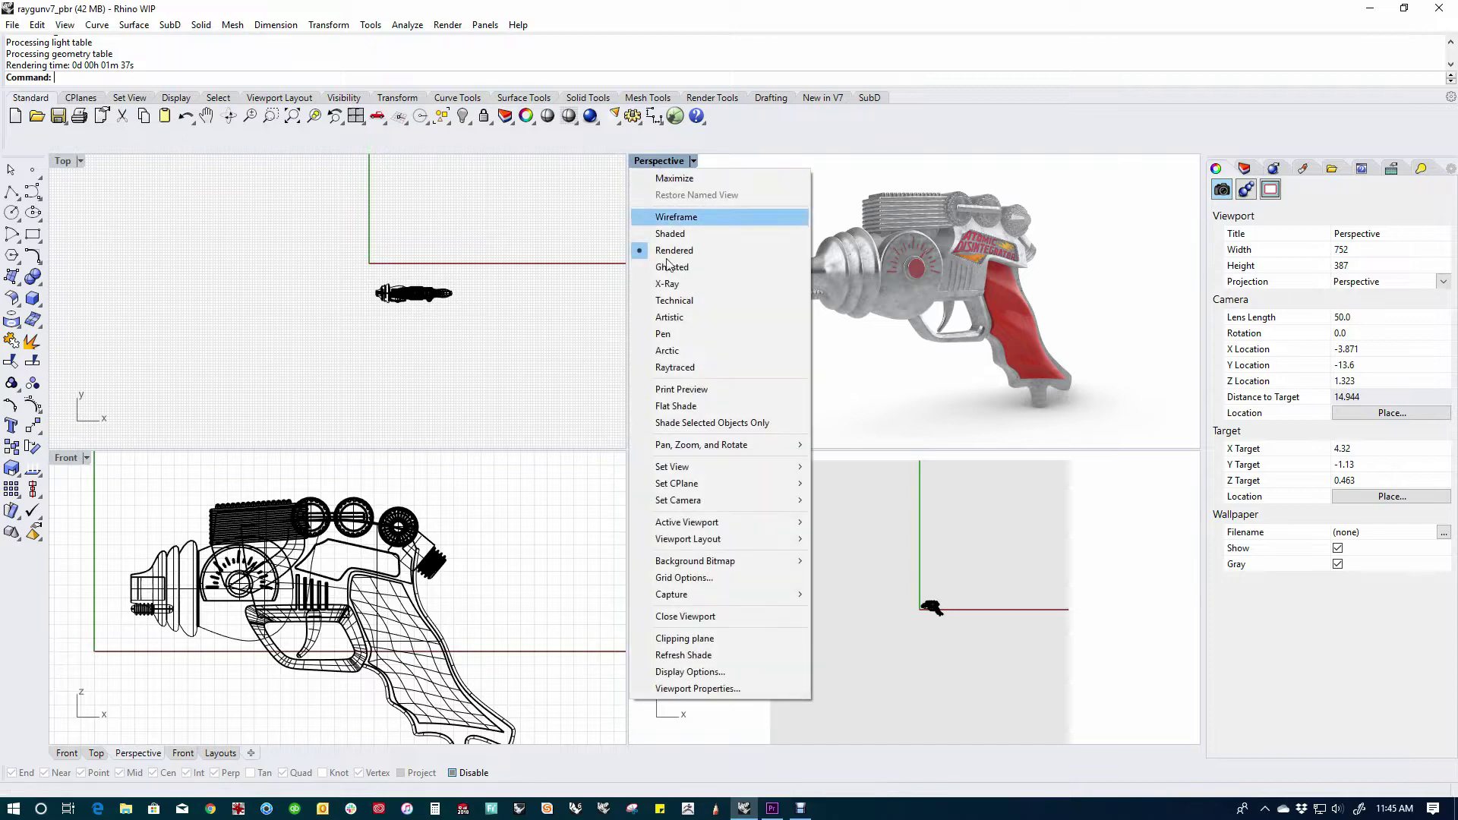
{"action": "left_click", "coordinate": [675, 368]}
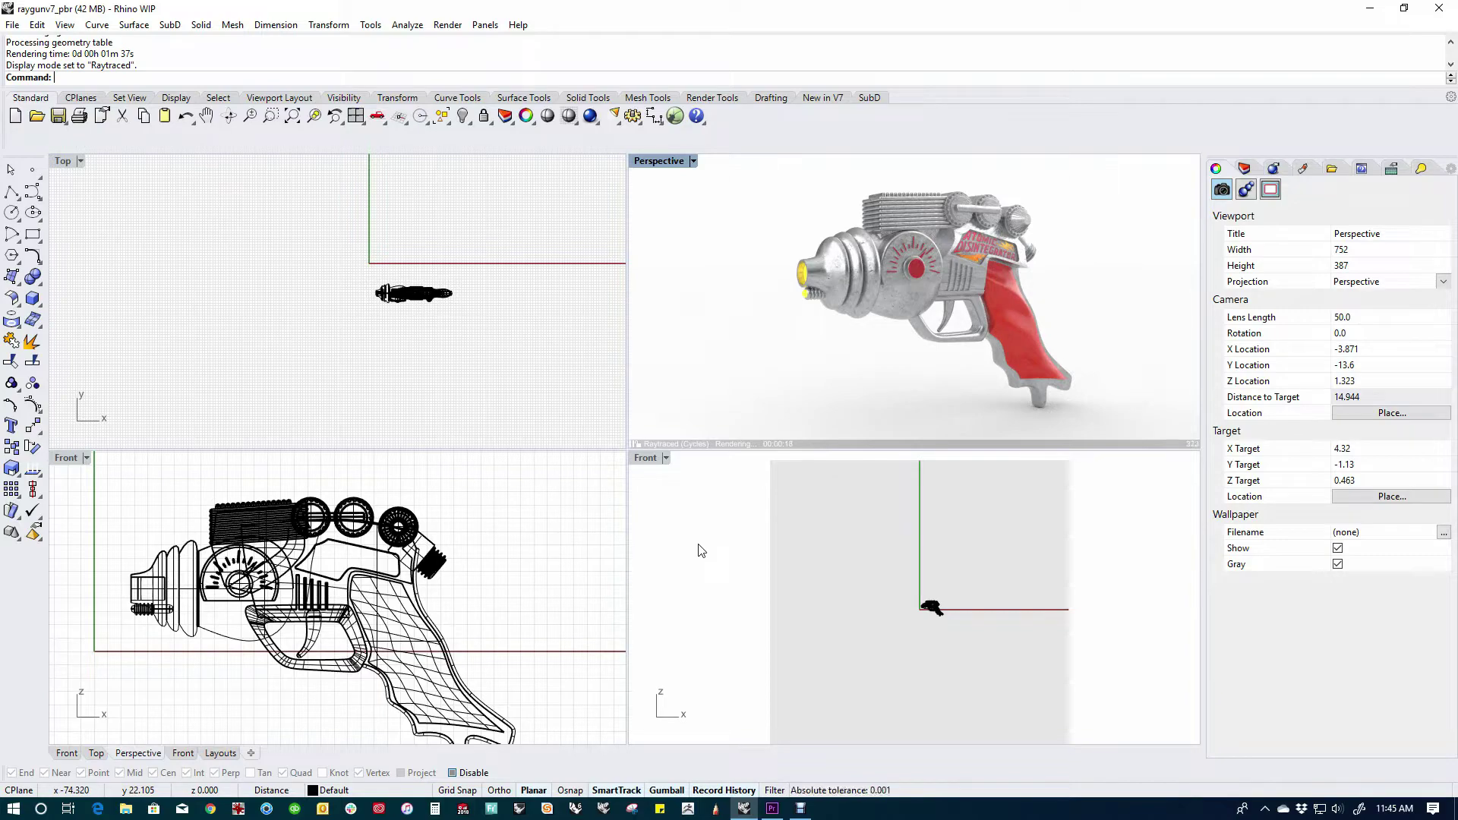
{"action": "mouse_move", "coordinate": [885, 342]}
{"action": "right_mouse_down"}
{"action": "mouse_move", "coordinate": [896, 369]}
{"action": "mouse_move", "coordinate": [915, 365]}
{"action": "mouse_move", "coordinate": [878, 327]}
{"action": "right_mouse_up"}
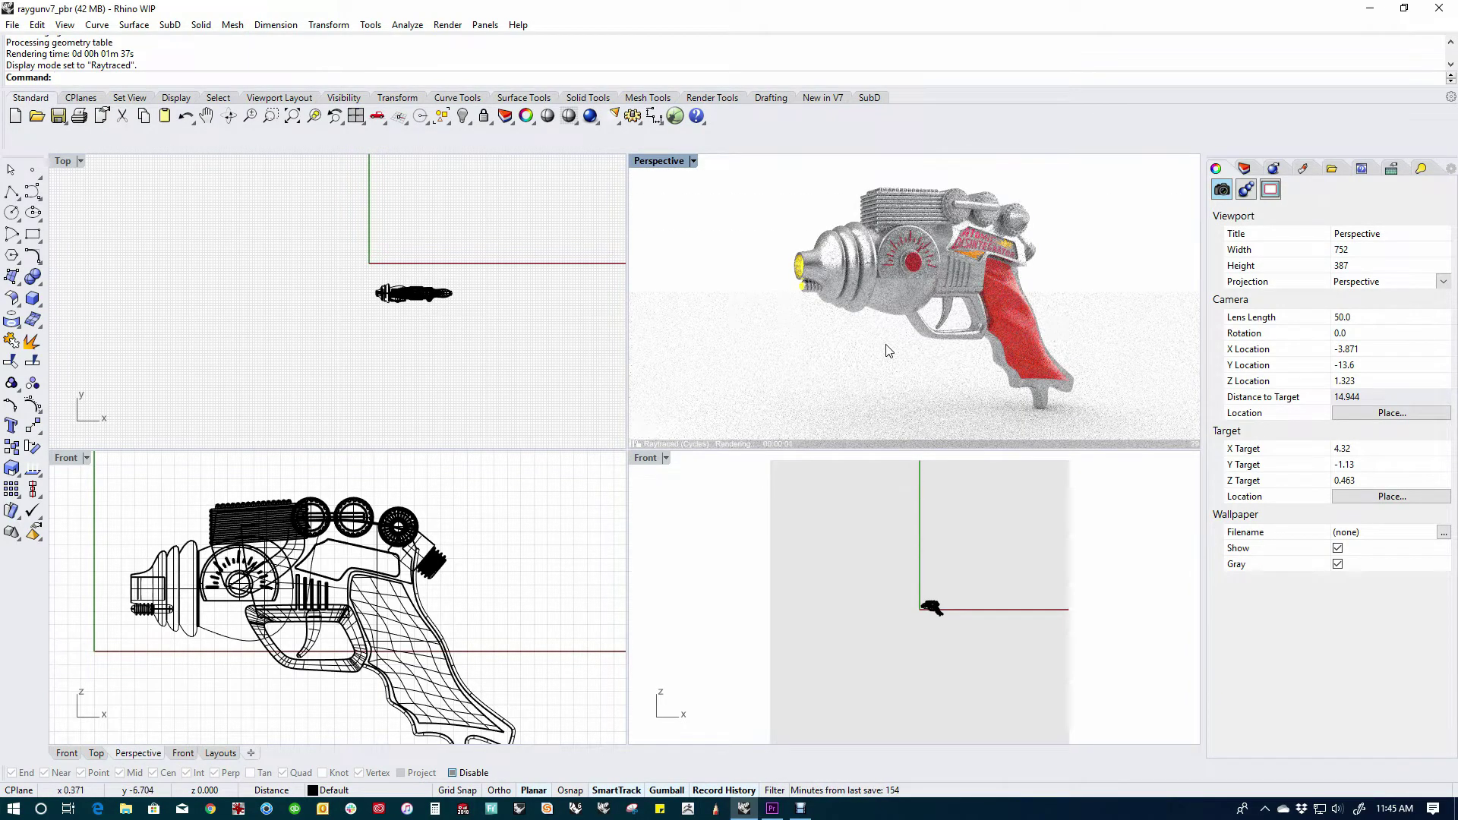
Show the Physically Based (1) material's settings in the Materials panel and view its context menu.
{"action": "left_click", "coordinate": [1302, 168]}
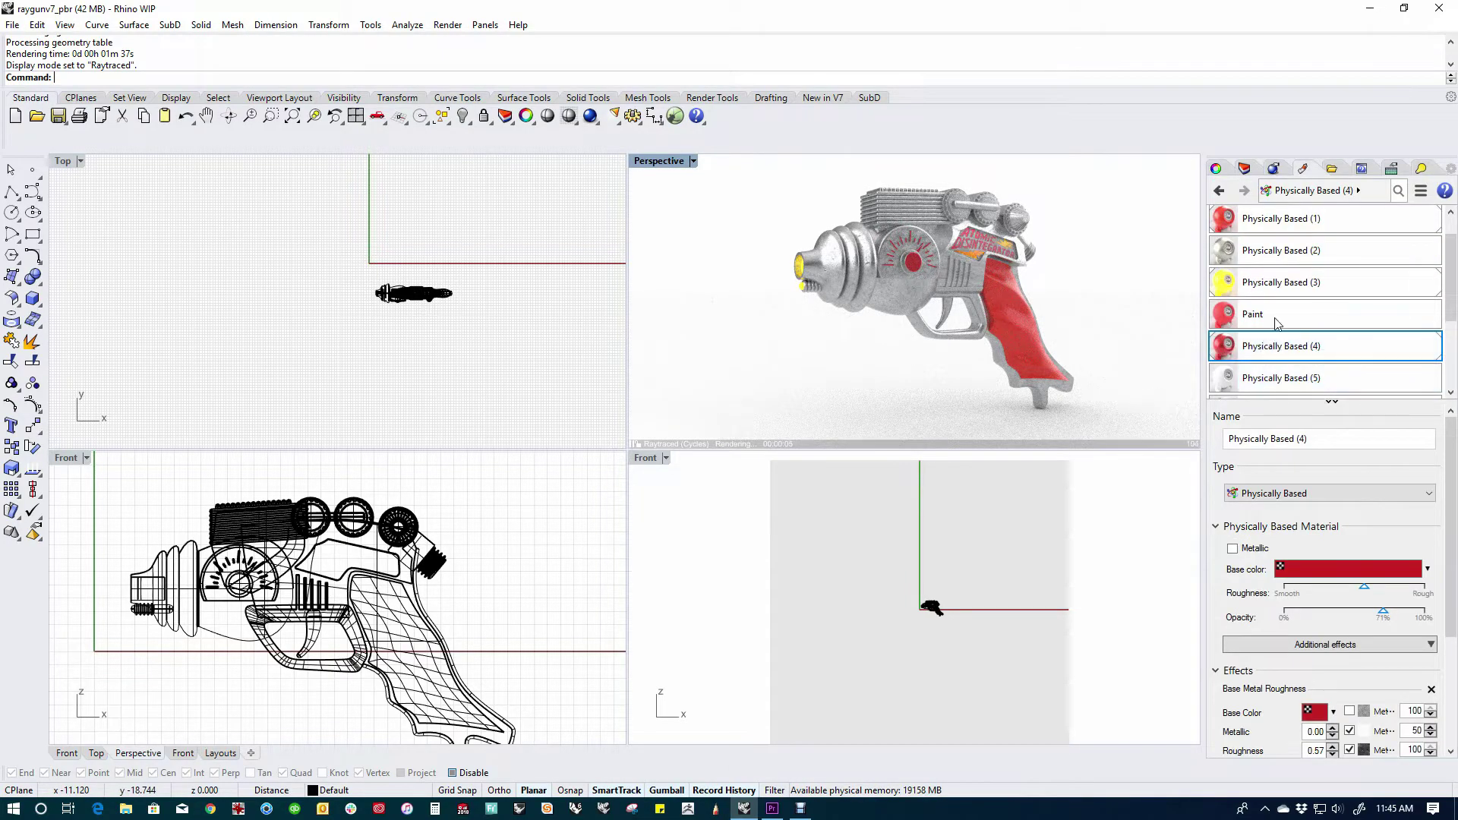
{"action": "left_click", "coordinate": [1294, 220]}
{"action": "right_click", "coordinate": [1294, 221]}
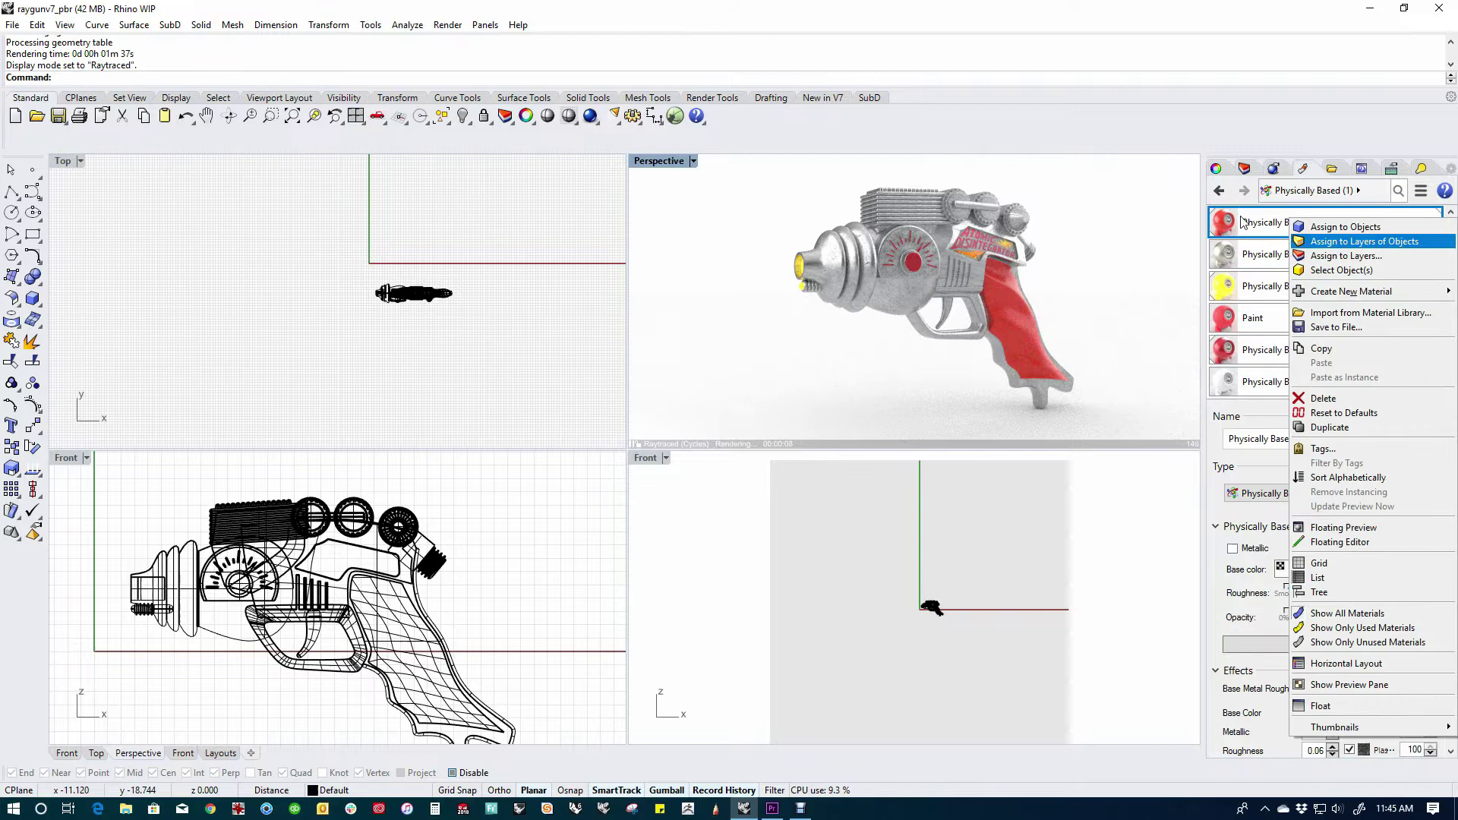
{"action": "left_click", "coordinate": [1295, 239]}
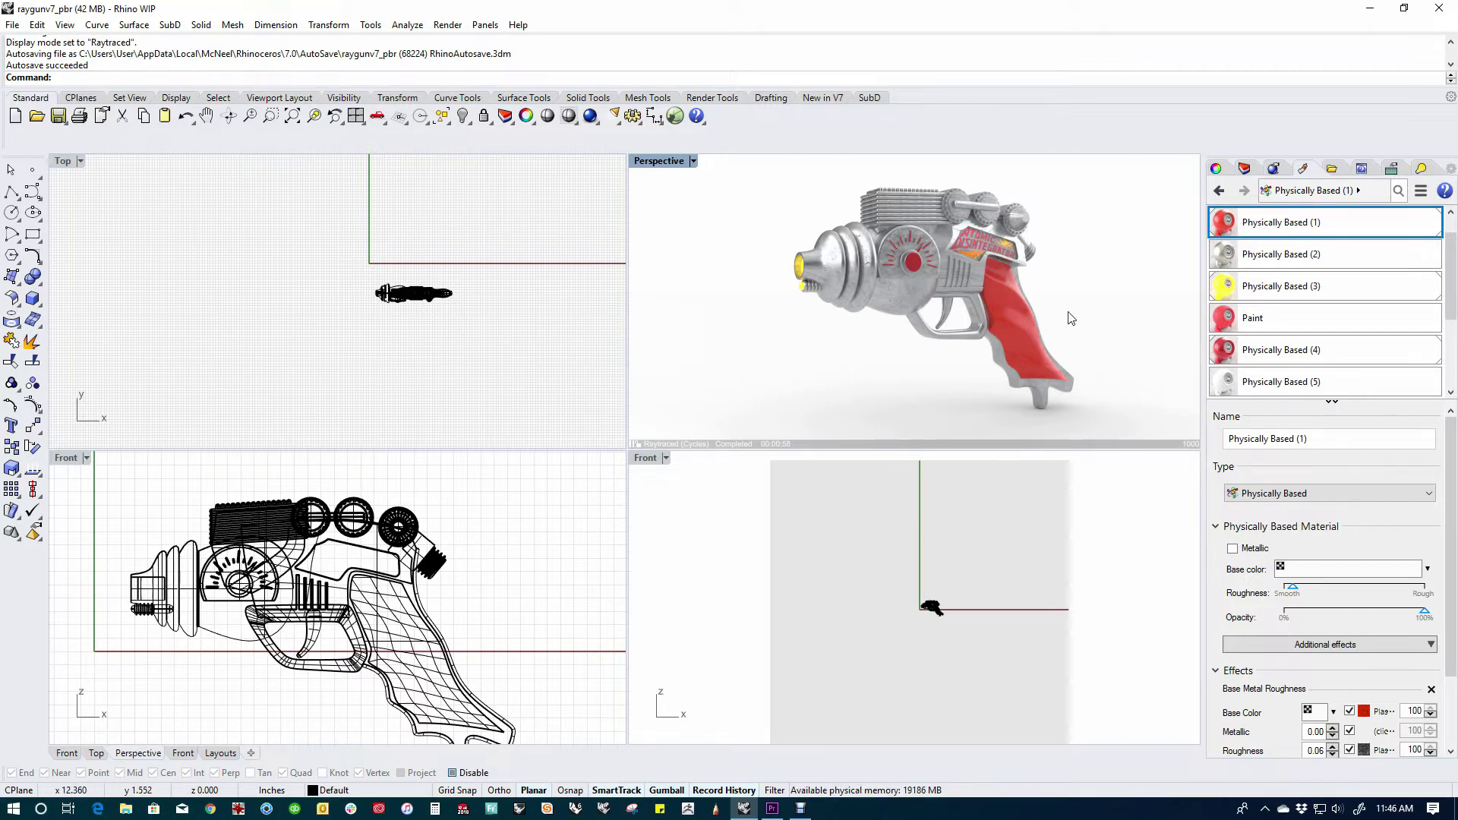
Capture the Perspective view at viewport resolution to the Desktop as ray_gunpbr_smnall.jpg.
{"action": "left_click", "coordinate": [575, 125]}
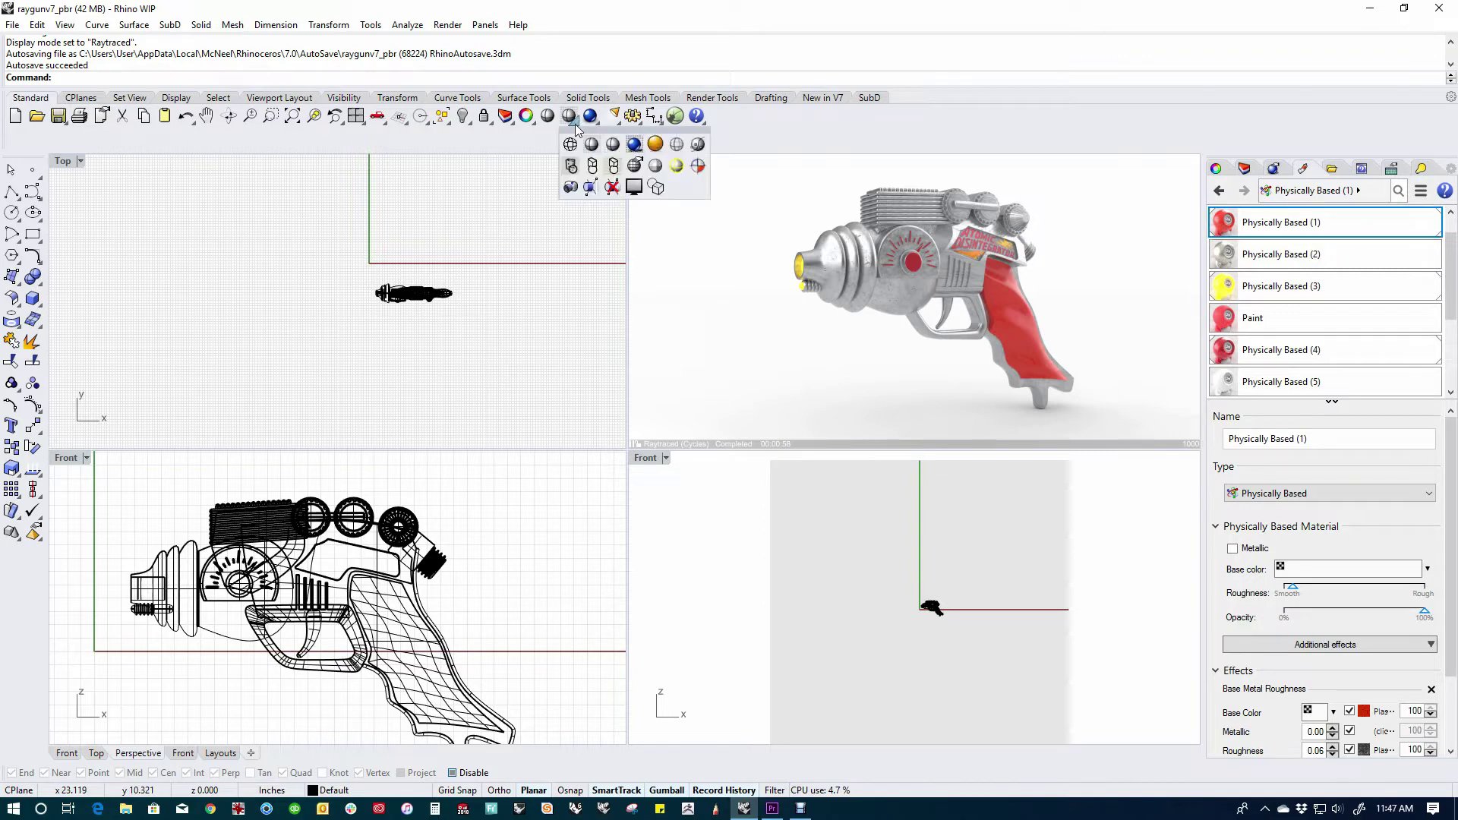
{"action": "left_click", "coordinate": [571, 188]}
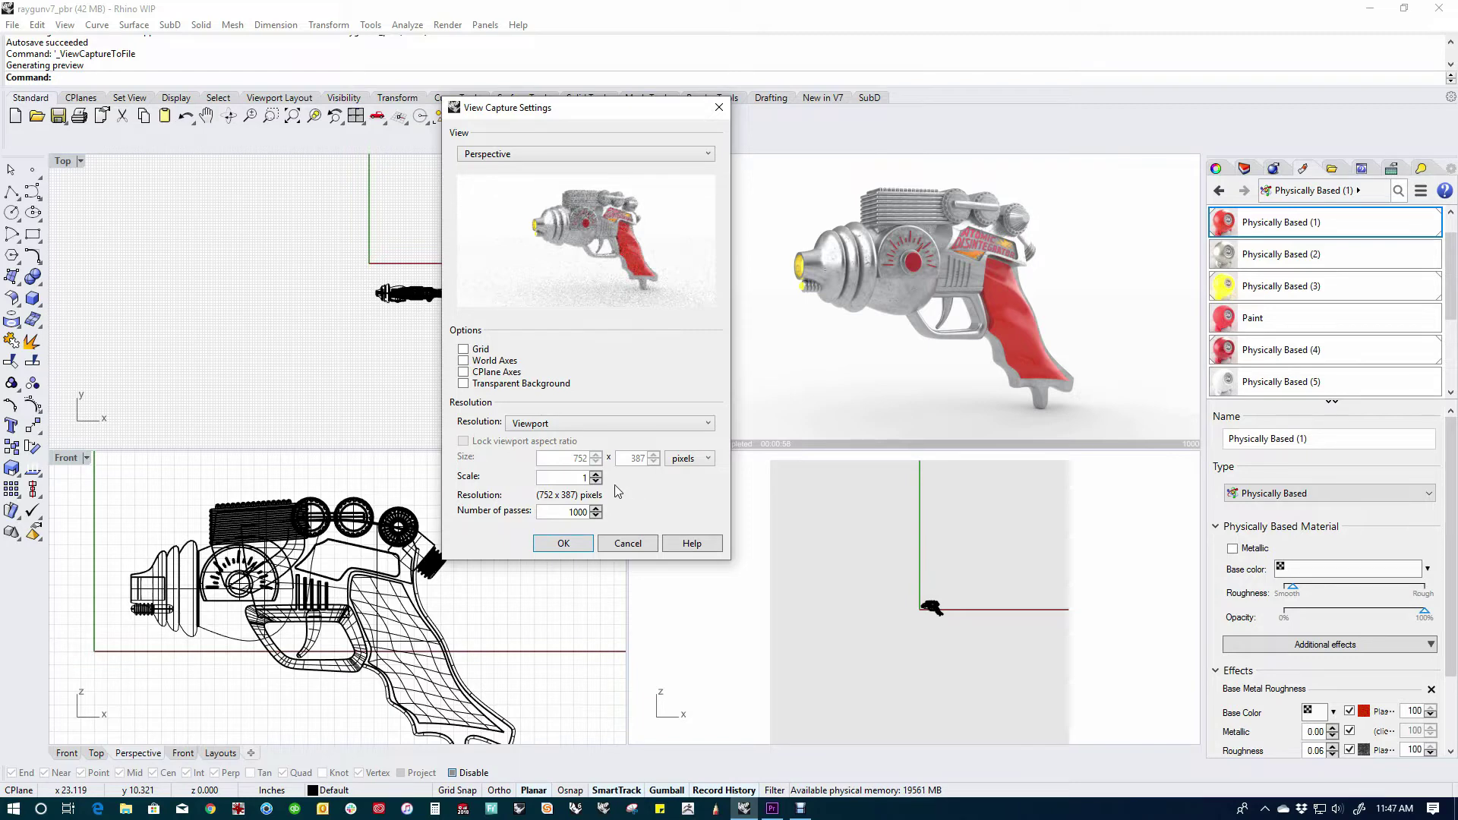
{"action": "left_click", "coordinate": [564, 544]}
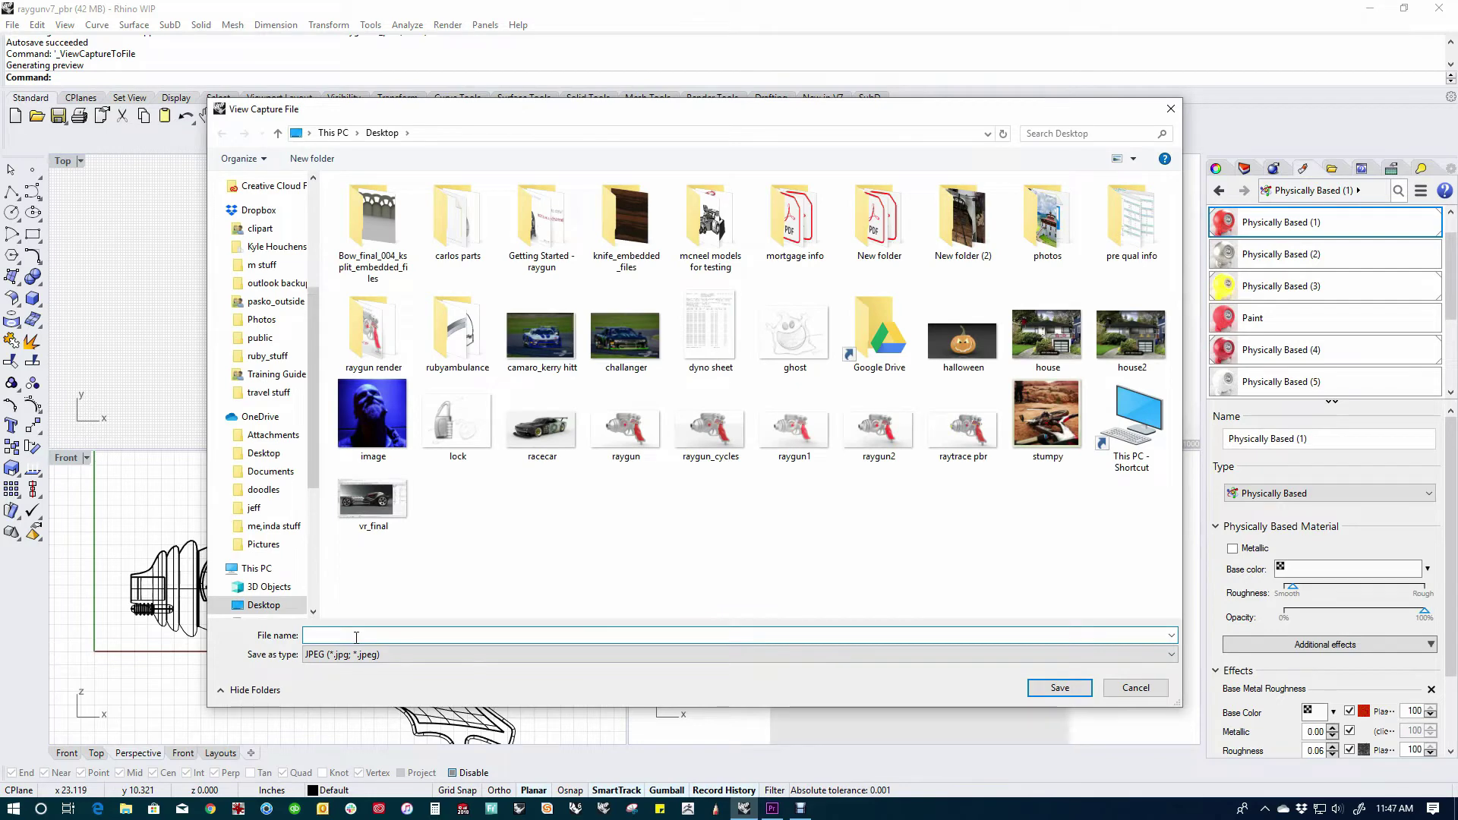
{"action": "type", "text": "ray_gun"}
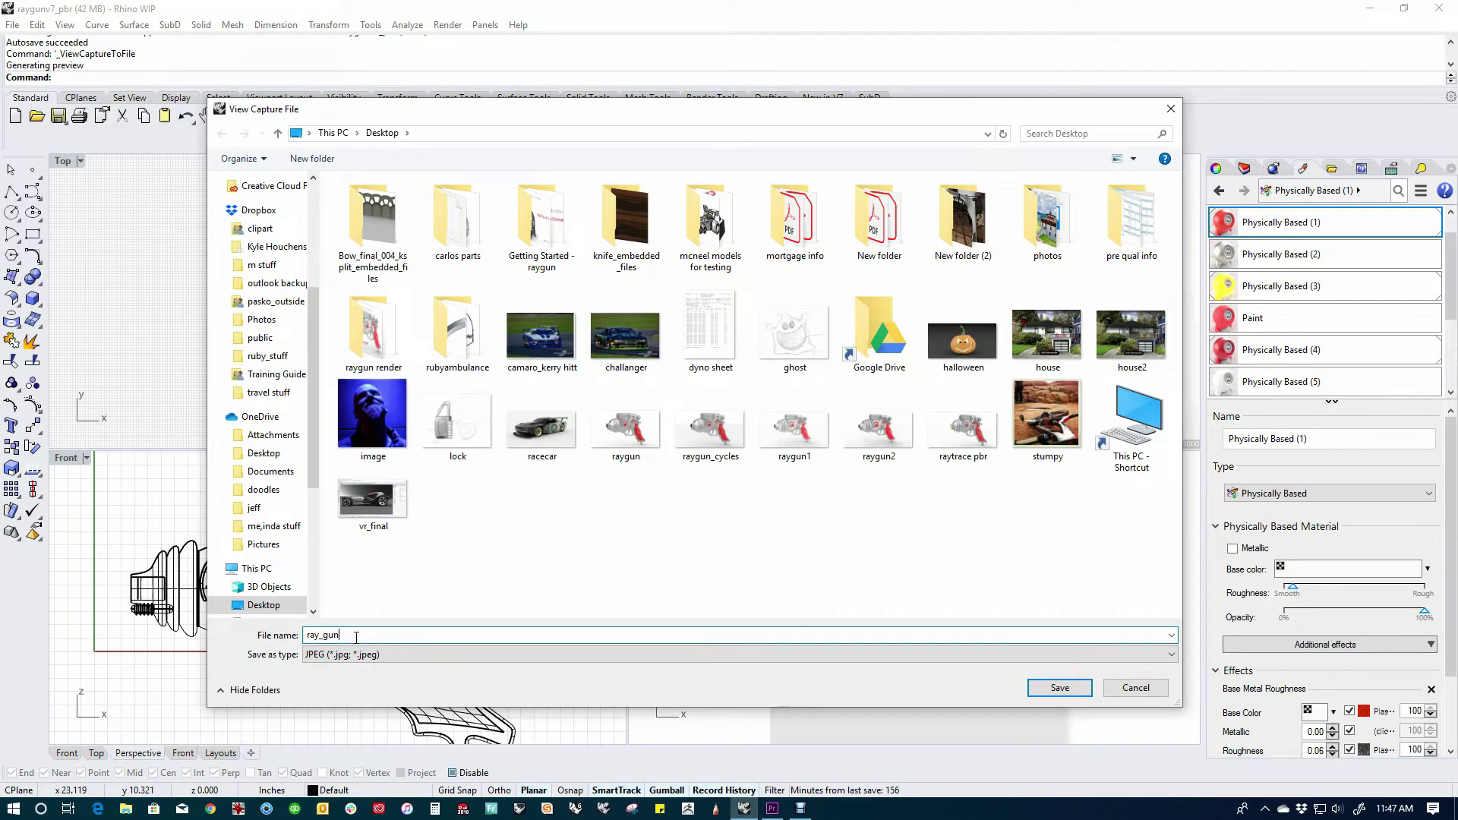
{"action": "type", "text": "pbr_small"}
{"action": "key", "text": "Return"}
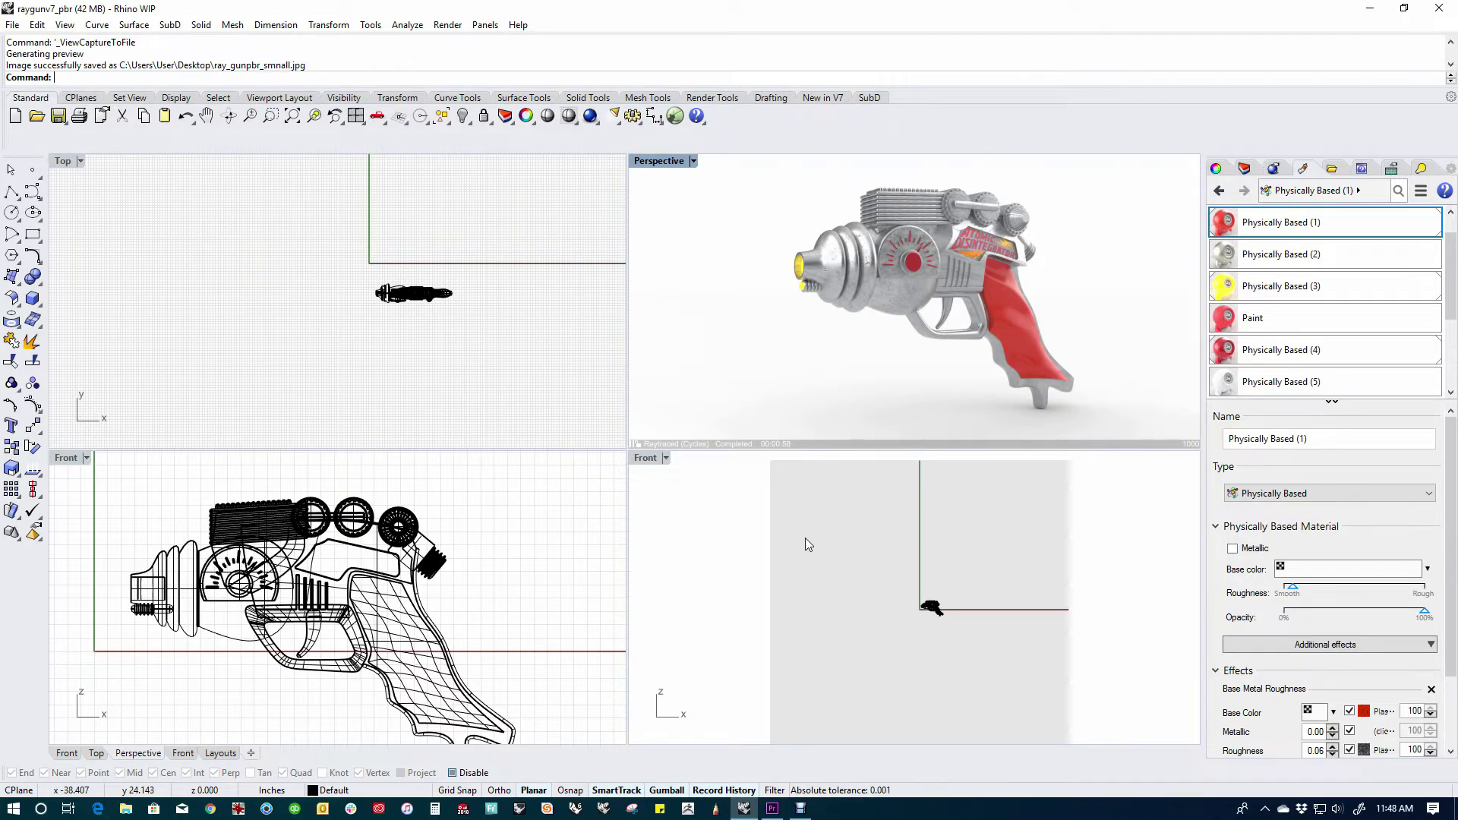
Return the Perspective view to Rendered display and keep render Quality at Good quality.
{"action": "left_click", "coordinate": [659, 161]}
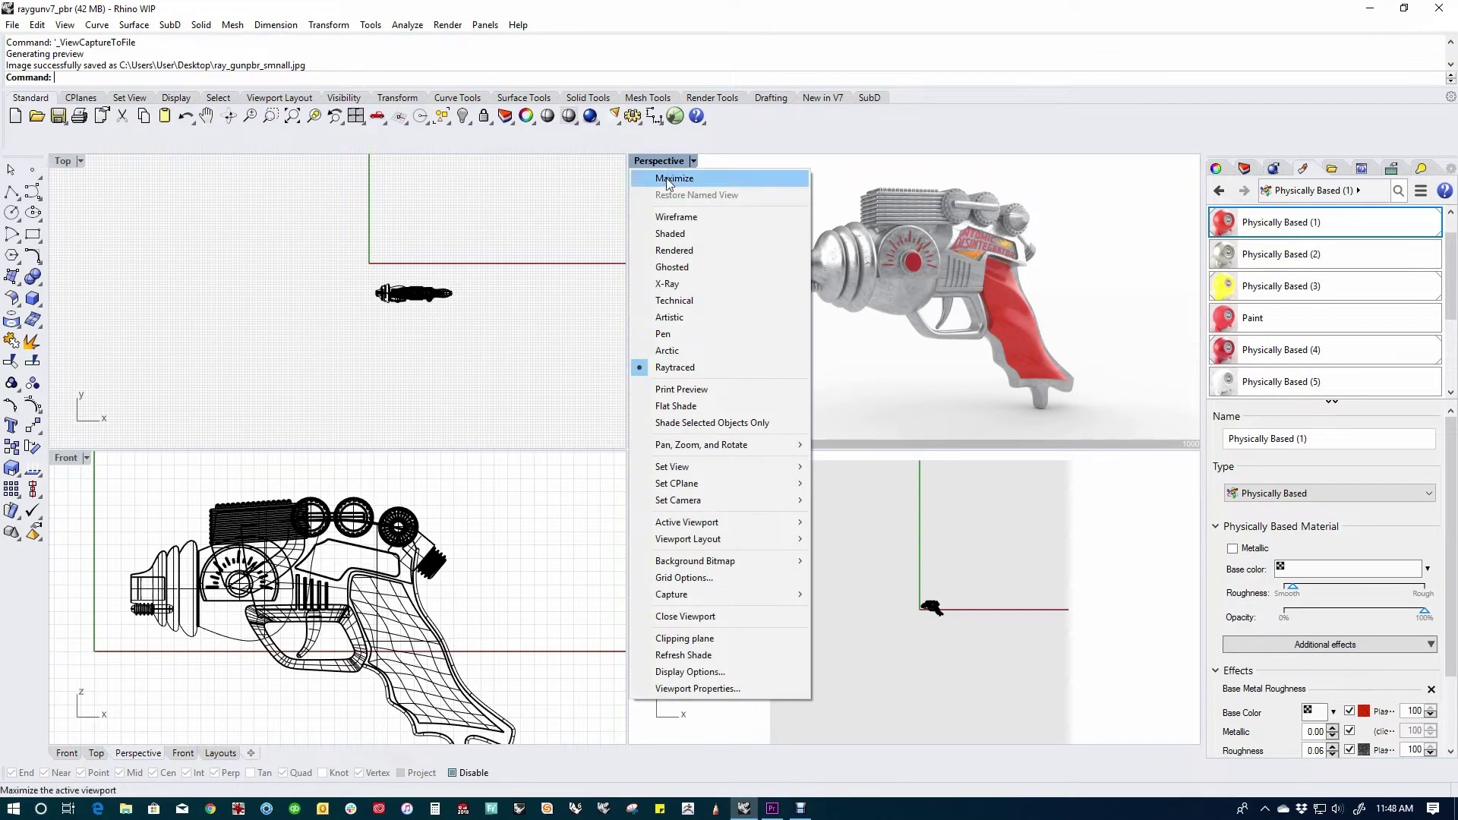
{"action": "left_click", "coordinate": [674, 251]}
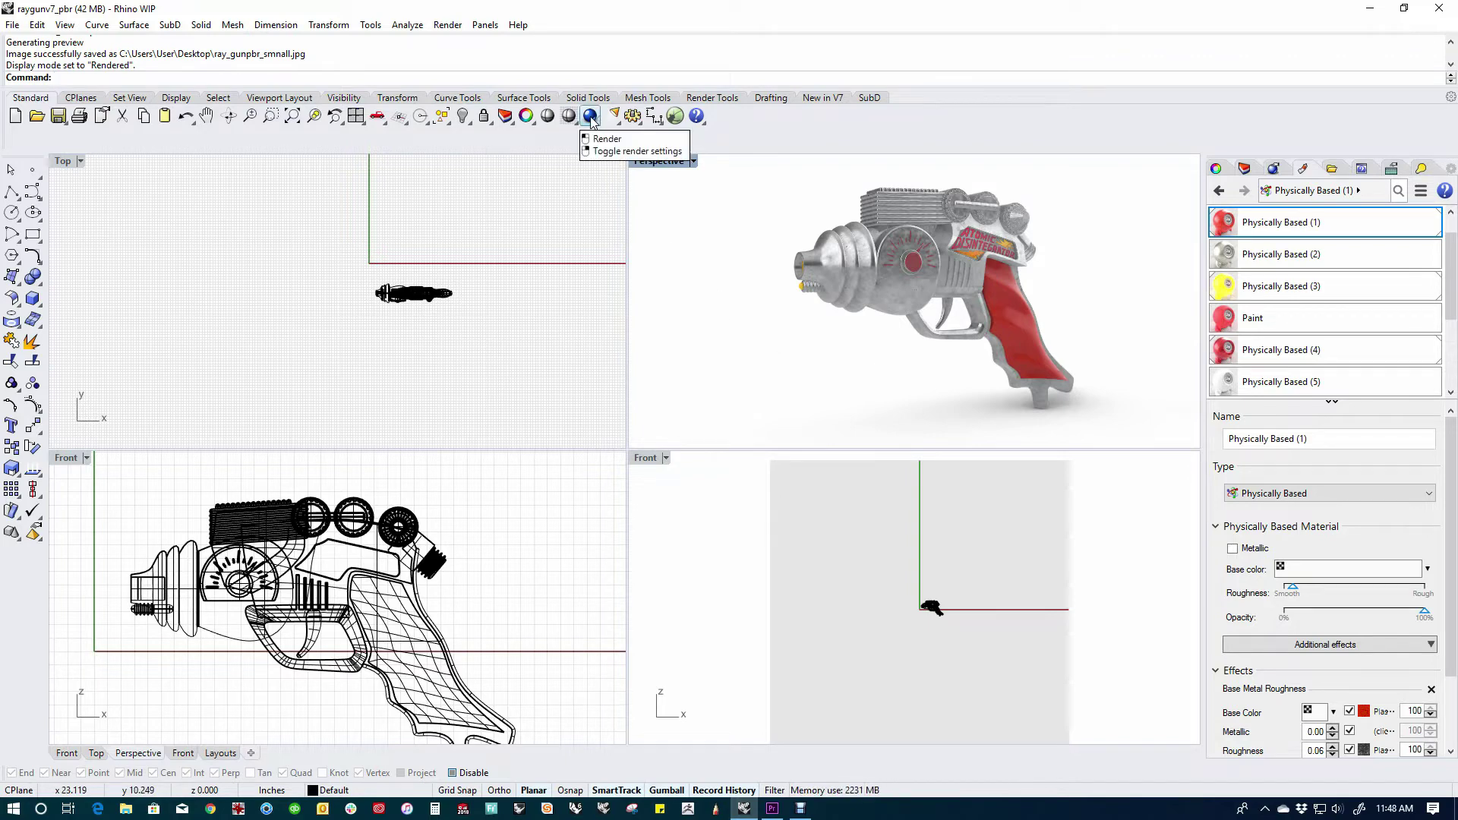
{"action": "left_click", "coordinate": [1272, 170]}
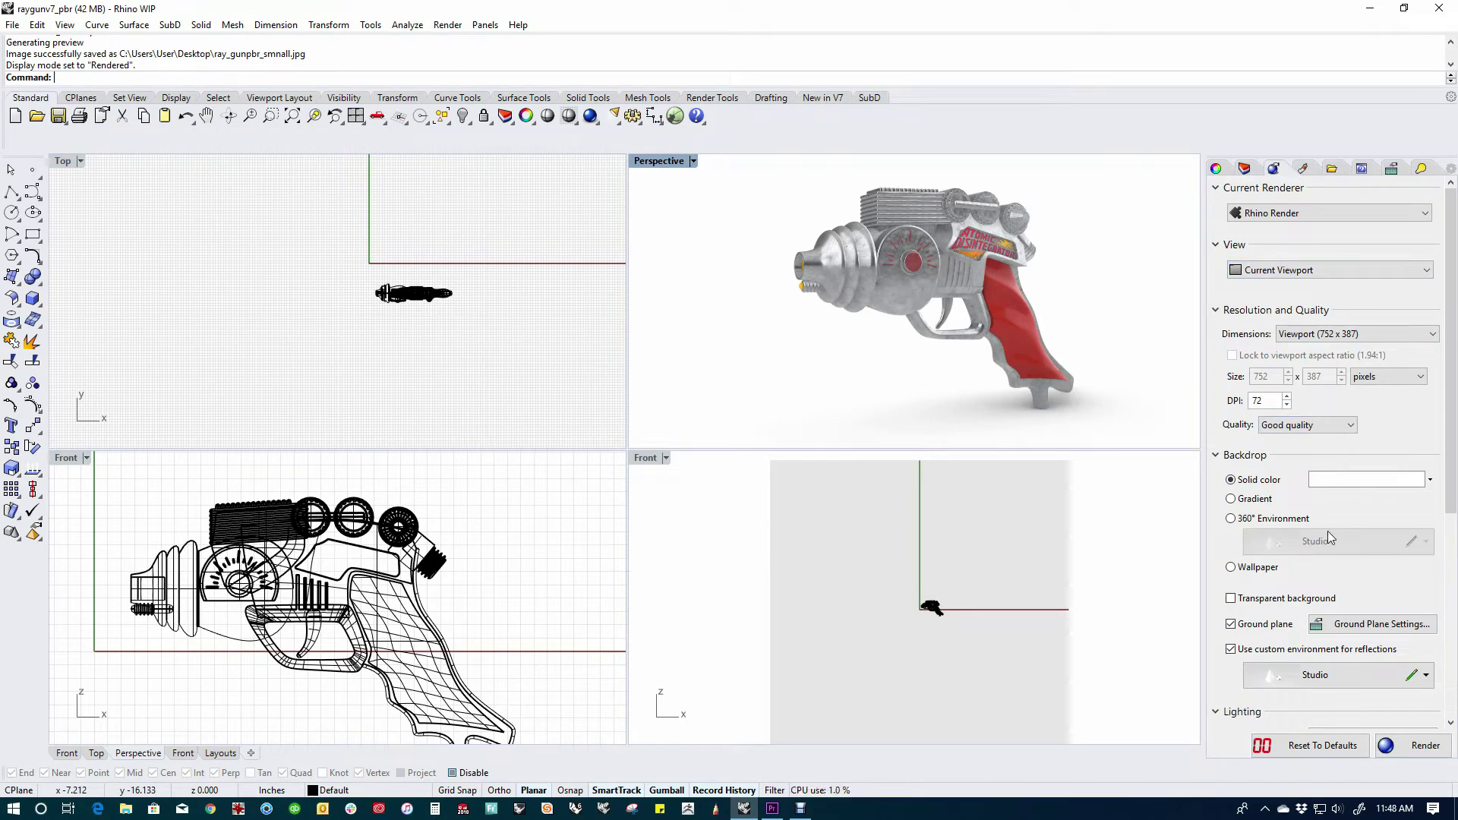
{"action": "left_click", "coordinate": [1310, 426]}
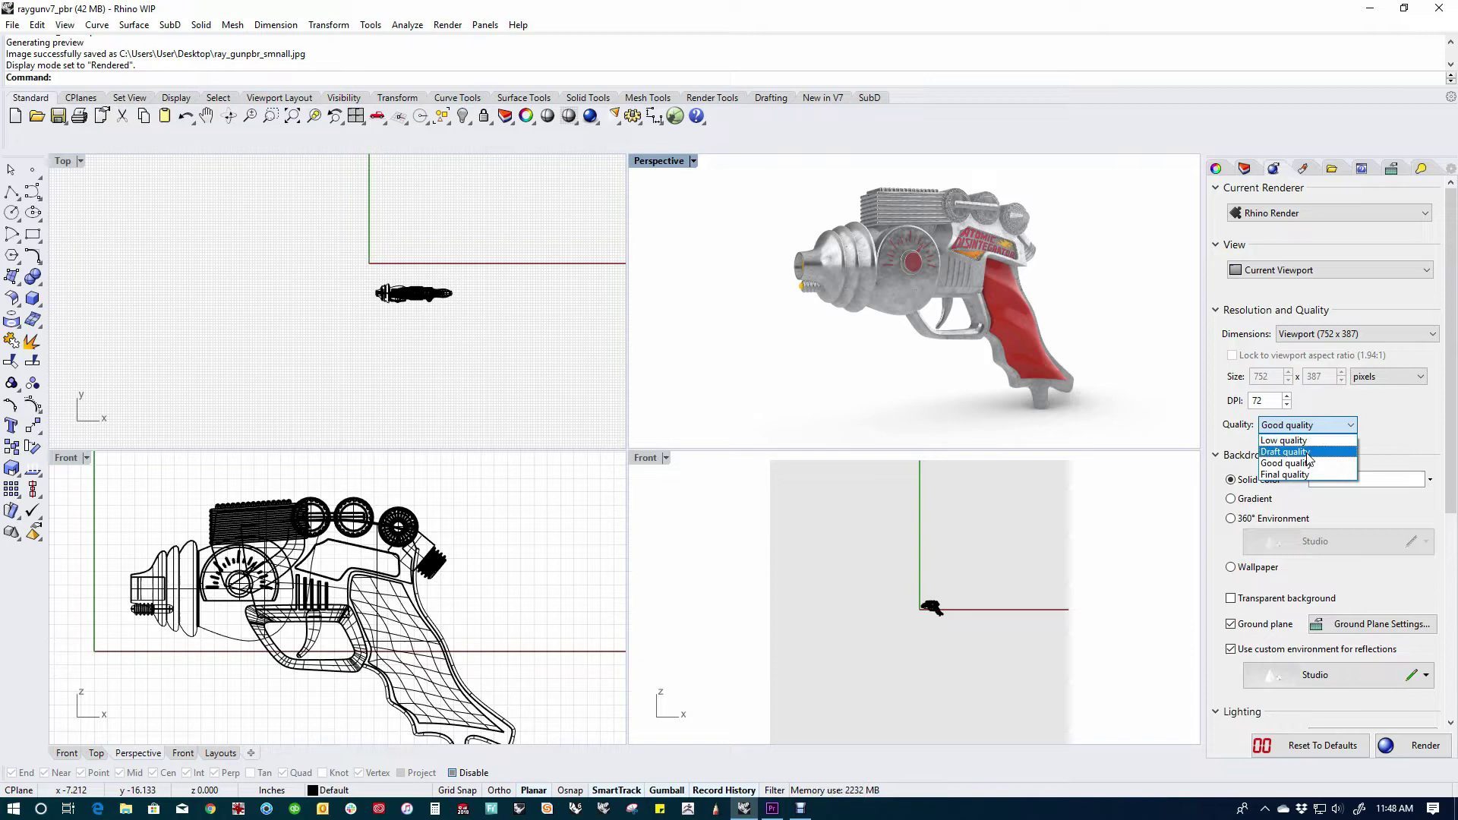
{"action": "left_click", "coordinate": [1309, 463]}
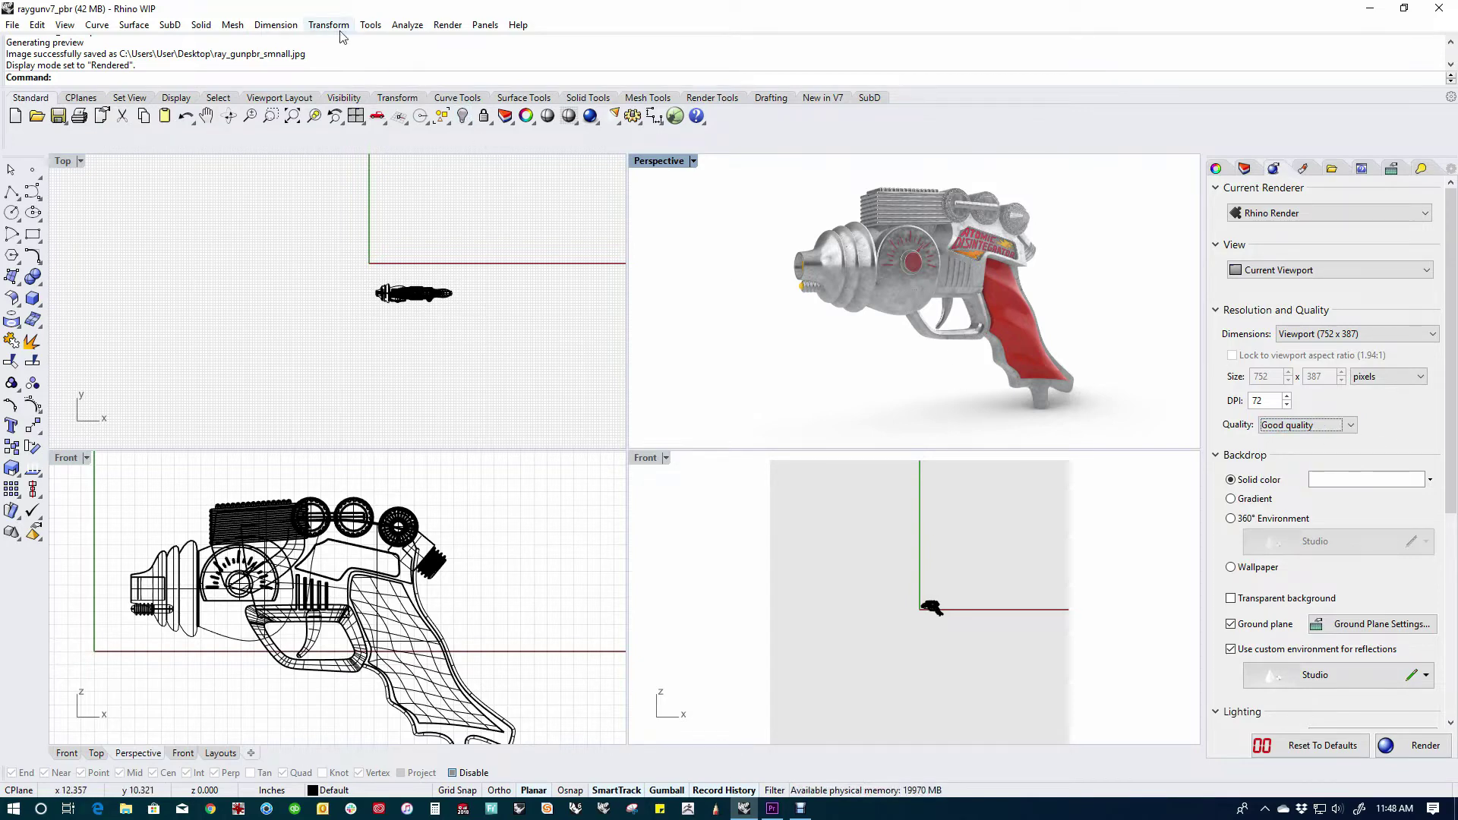
{"action": "left_click", "coordinate": [376, 25]}
{"action": "left_click", "coordinate": [422, 430]}
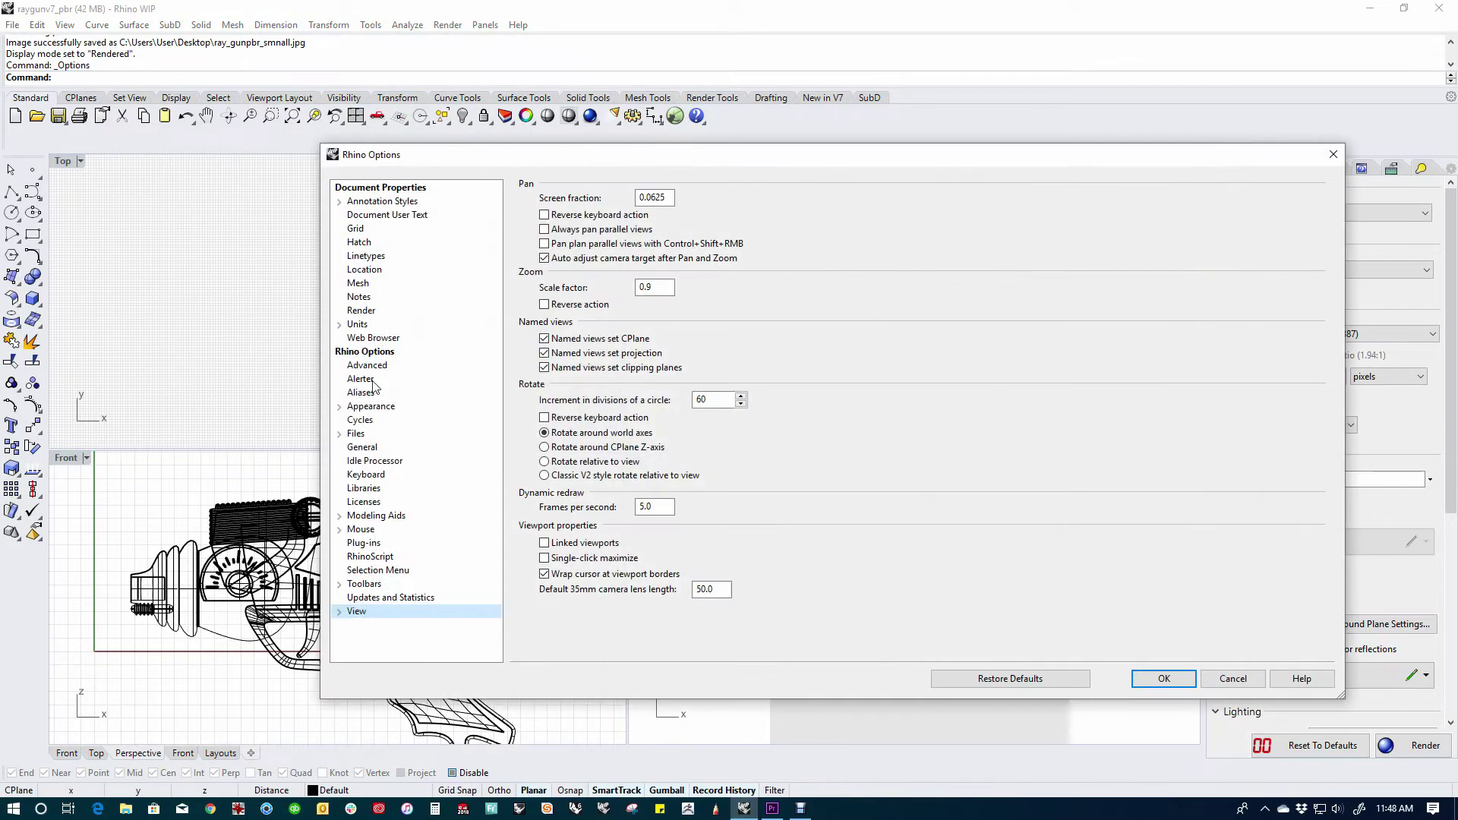
{"action": "left_click", "coordinate": [360, 420]}
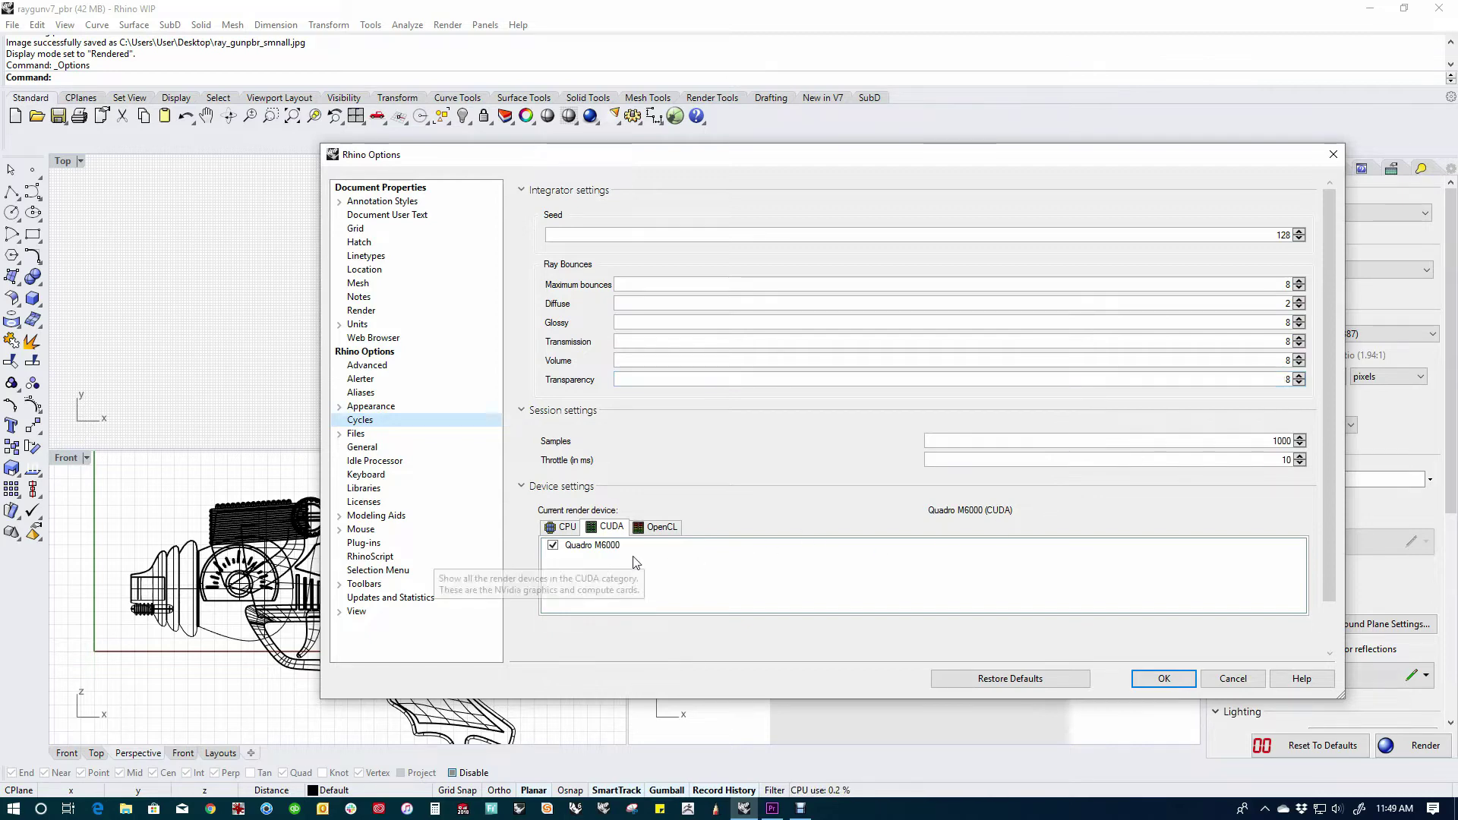
{"action": "left_click", "coordinate": [565, 528]}
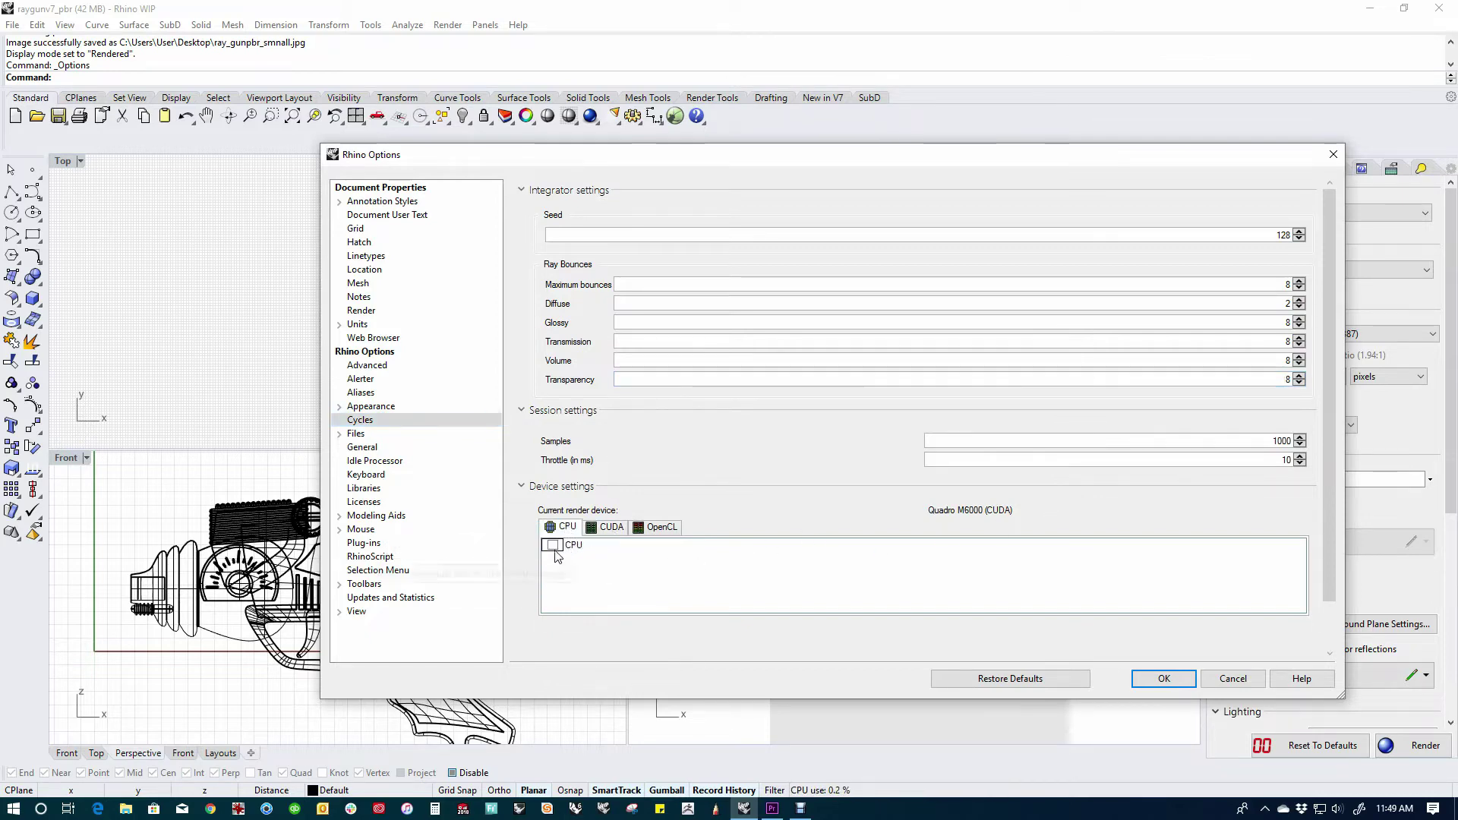
{"action": "left_click", "coordinate": [608, 530]}
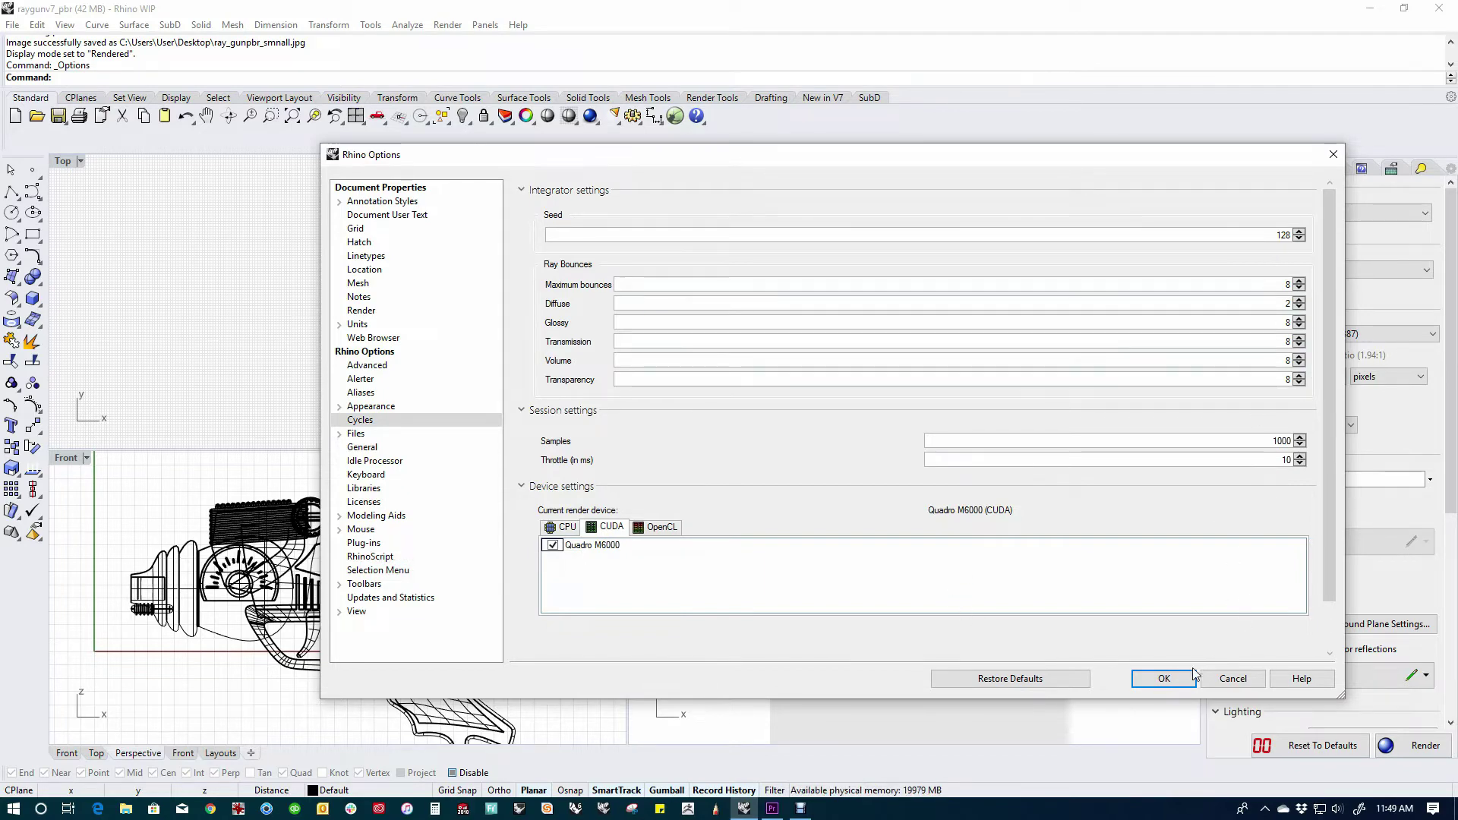
Render the Perspective view at Good quality into a 752 x 387 Rhino Render window.
{"action": "left_click", "coordinate": [1224, 684]}
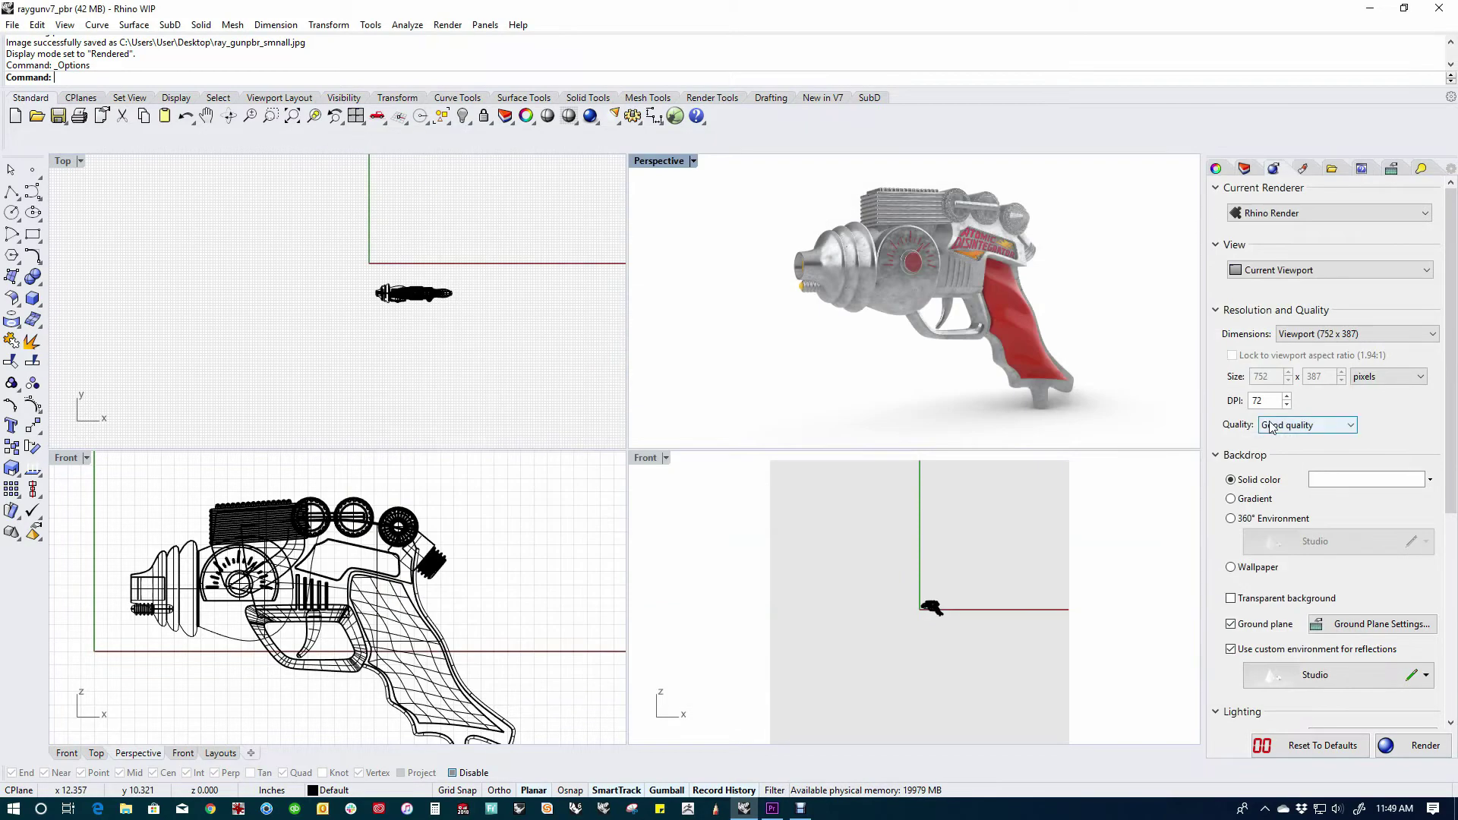
{"action": "left_click", "coordinate": [1289, 425]}
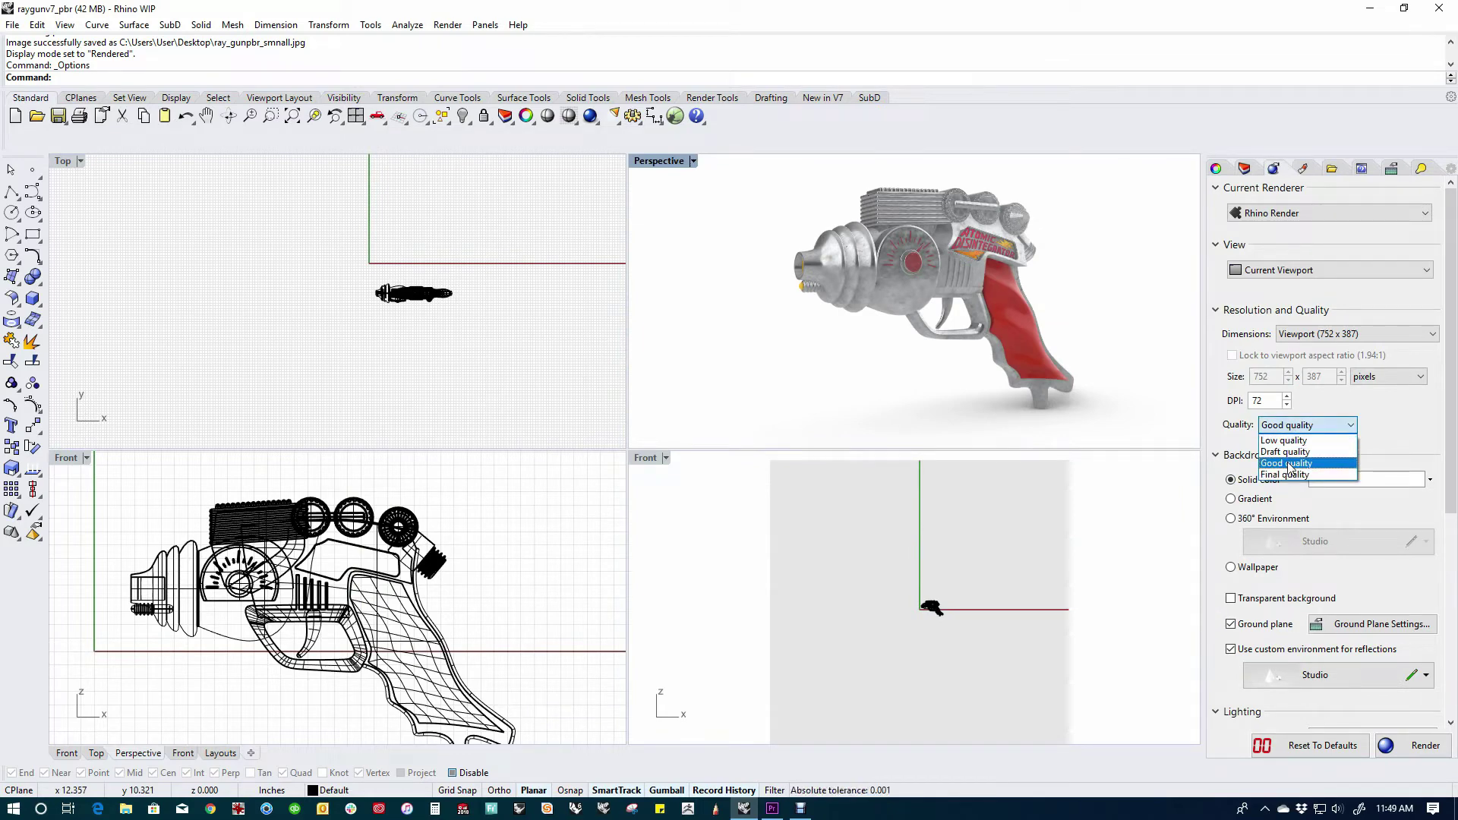
{"action": "left_click", "coordinate": [1288, 463]}
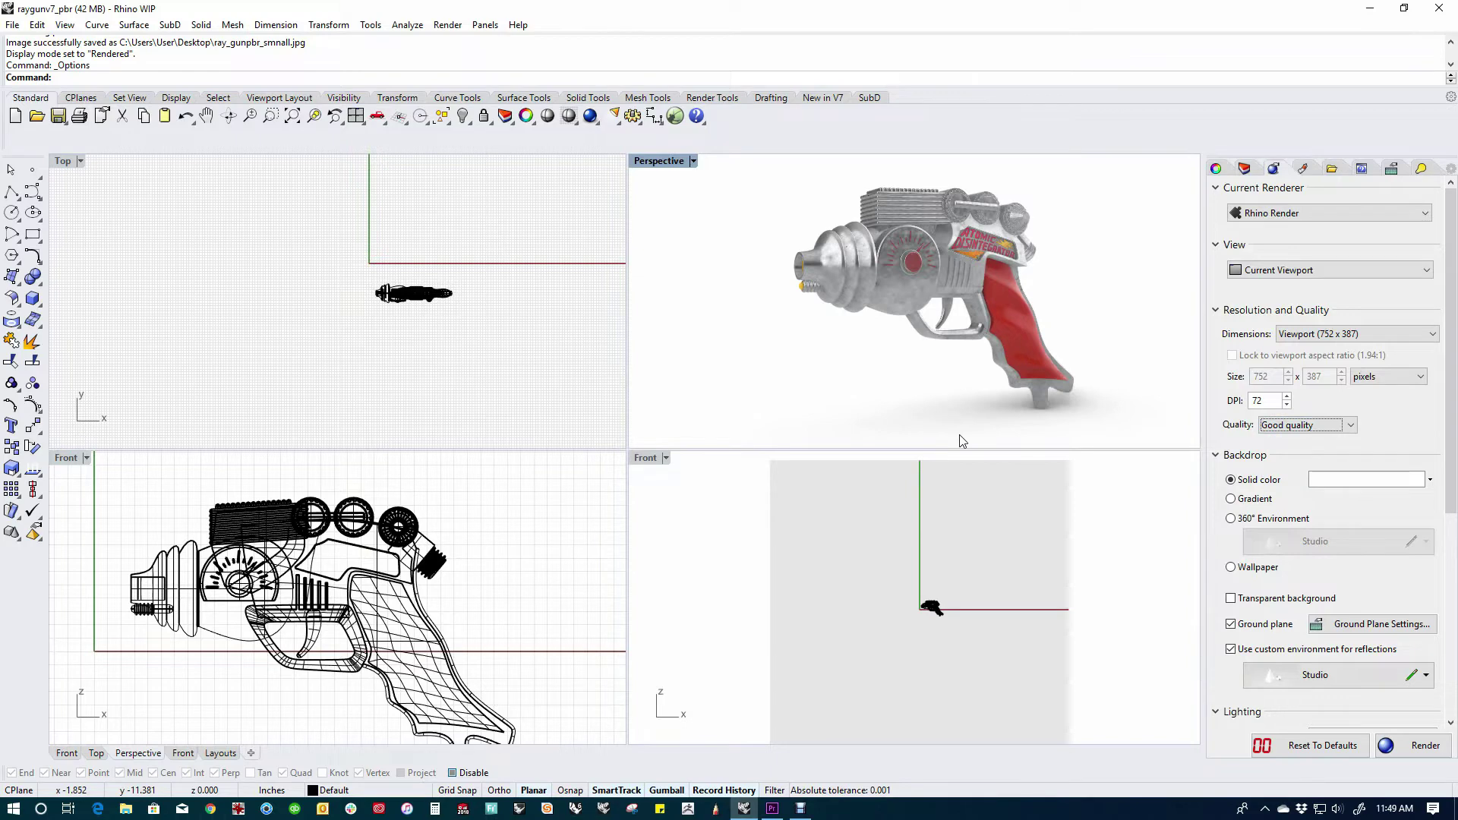
{"action": "left_click", "coordinate": [591, 119]}
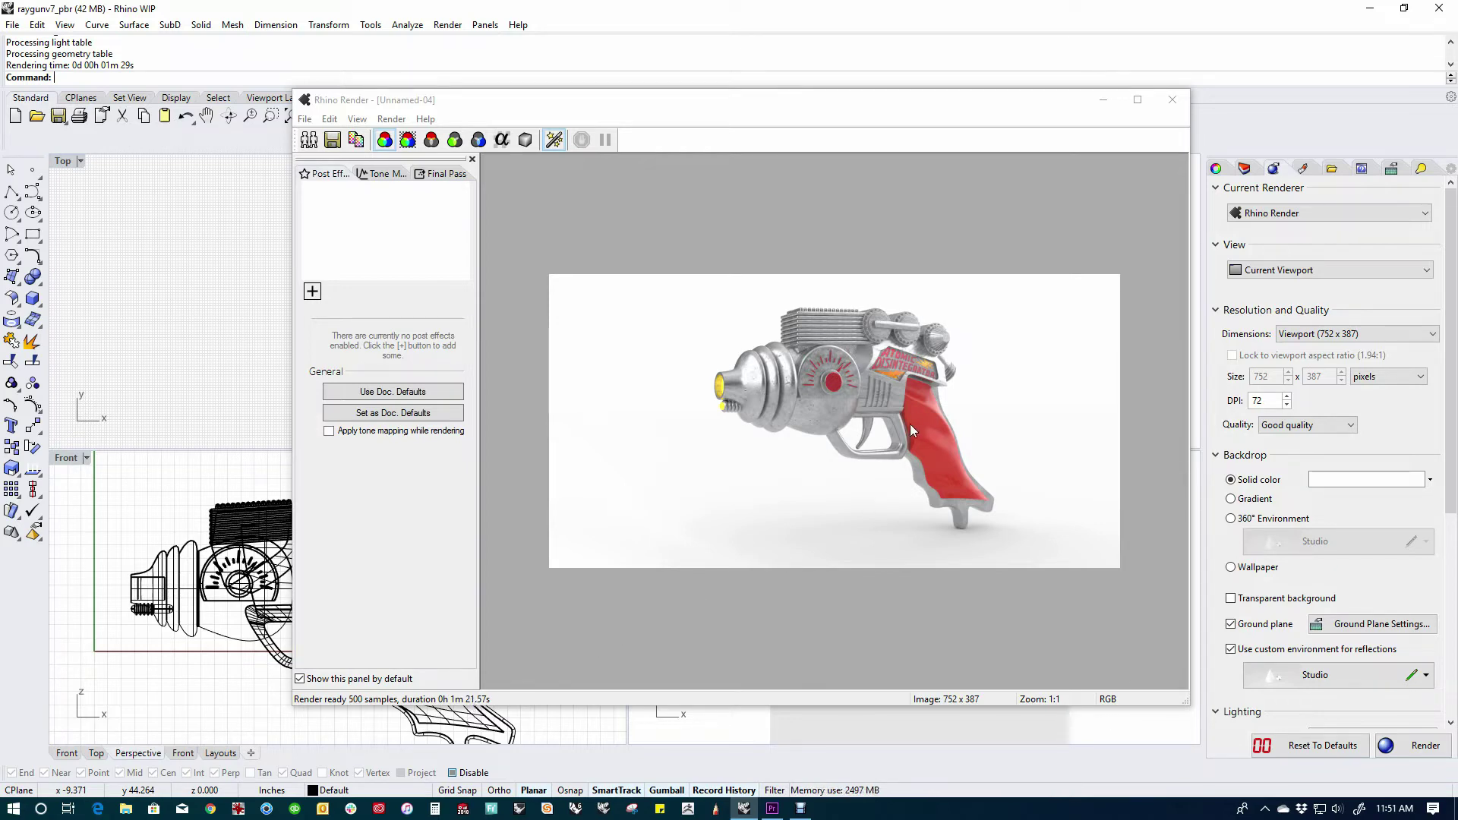
{"action": "scroll", "coordinate": [822, 349], "scroll_direction": "up", "scroll_amount": 1}
{"action": "scroll", "coordinate": [823, 350], "scroll_direction": "down", "scroll_amount": 1}
{"action": "scroll", "coordinate": [740, 362], "scroll_direction": "up", "scroll_amount": 1}
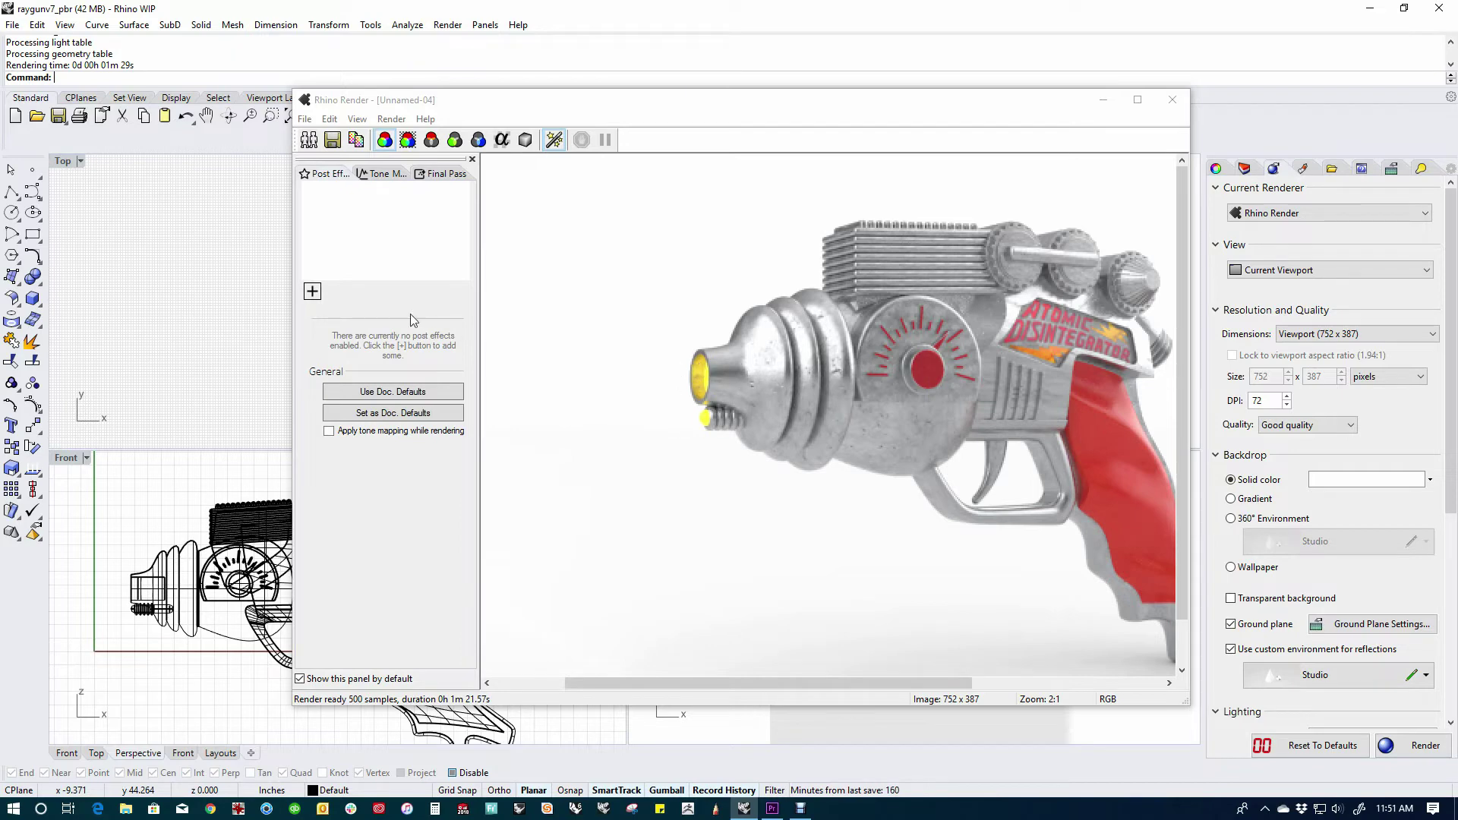
Add a Glow post effect with a yellow first colour row, turned on at sensitivity 0.25.
{"action": "left_click", "coordinate": [312, 291]}
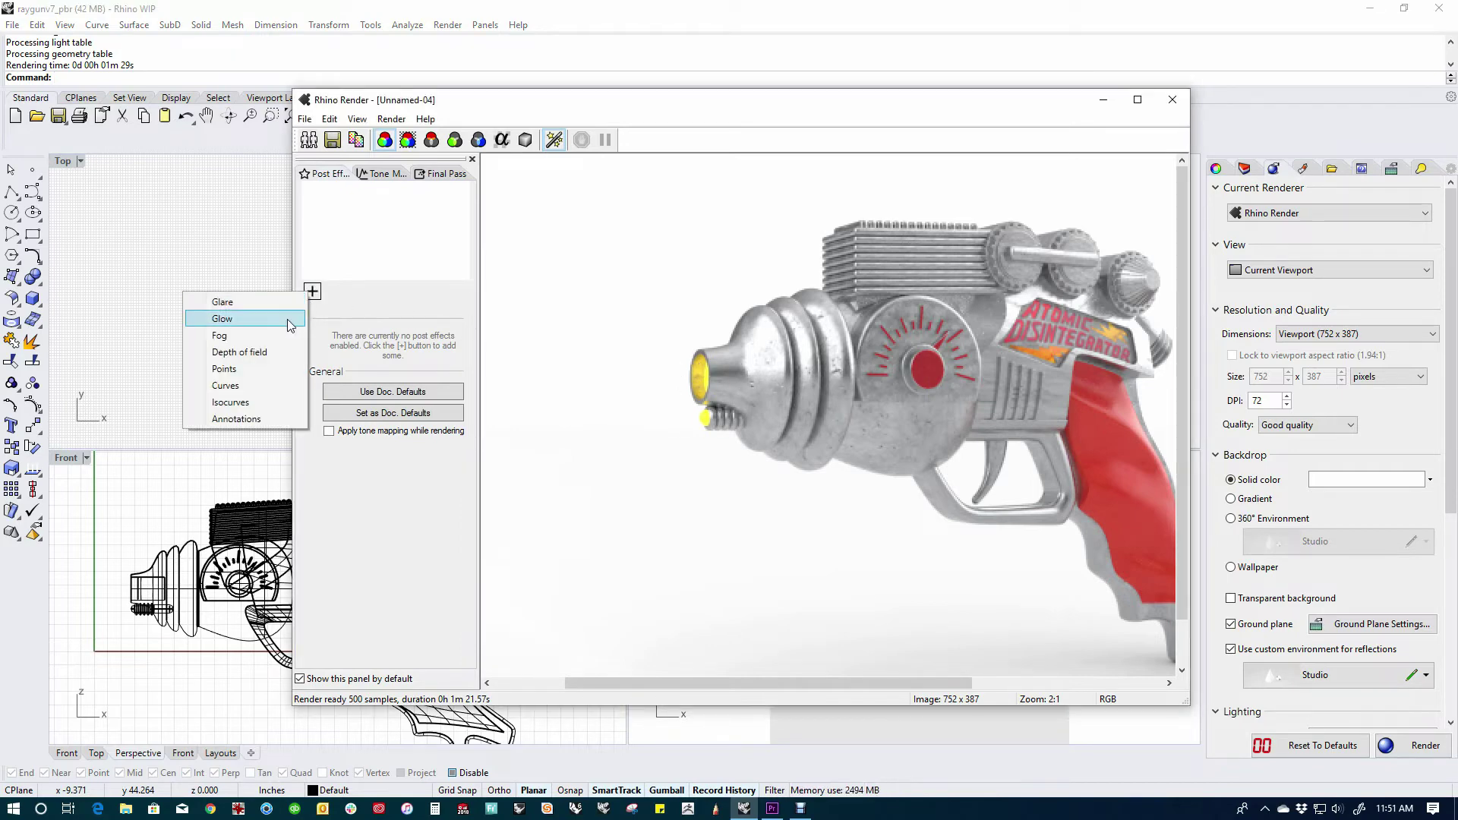
{"action": "left_click", "coordinate": [290, 321]}
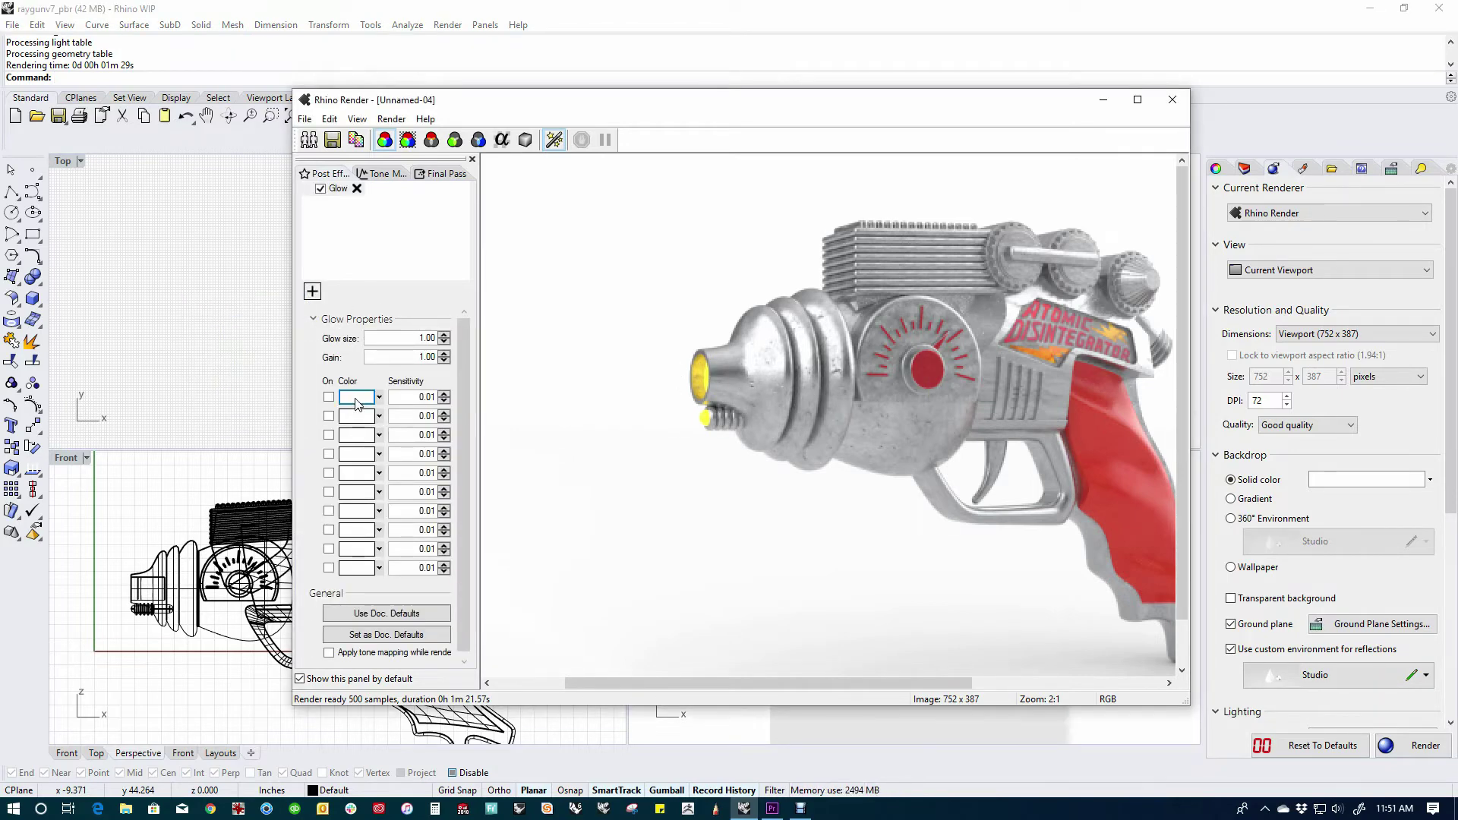
{"action": "left_click", "coordinate": [357, 397]}
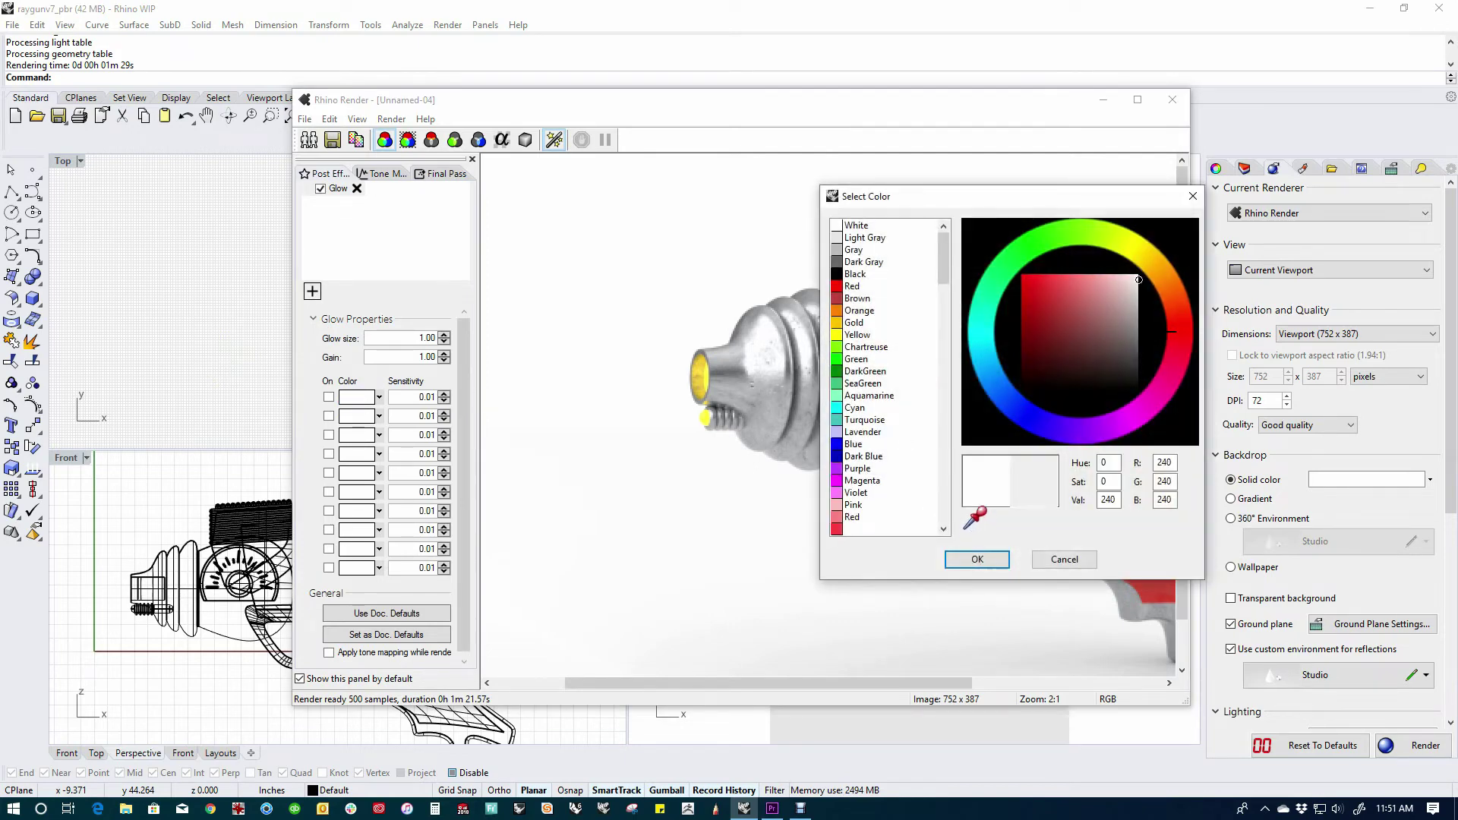
{"action": "left_click_drag", "start_coordinate": [975, 517], "coordinate": [706, 418]}
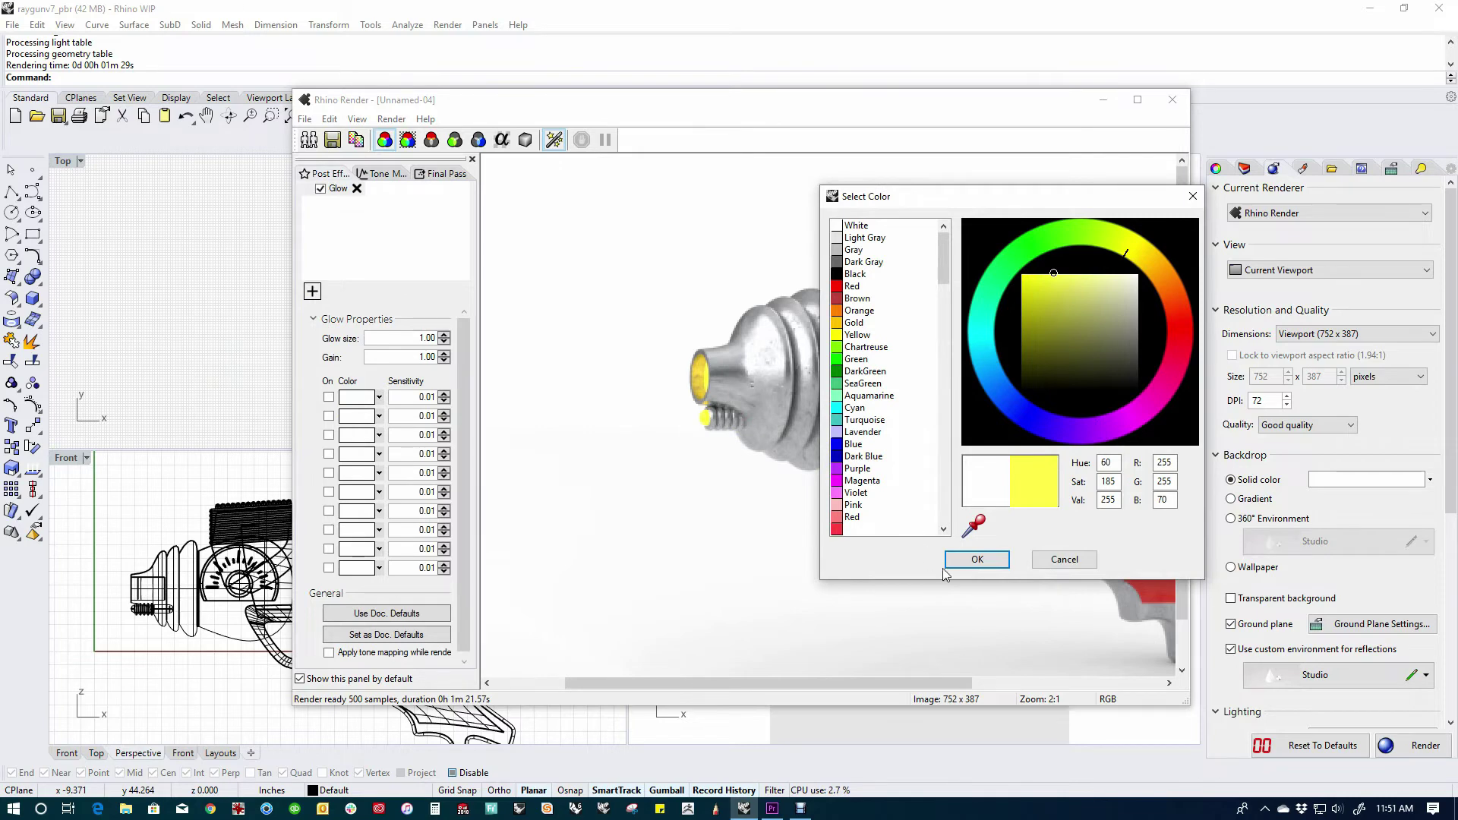
{"action": "left_click", "coordinate": [976, 560]}
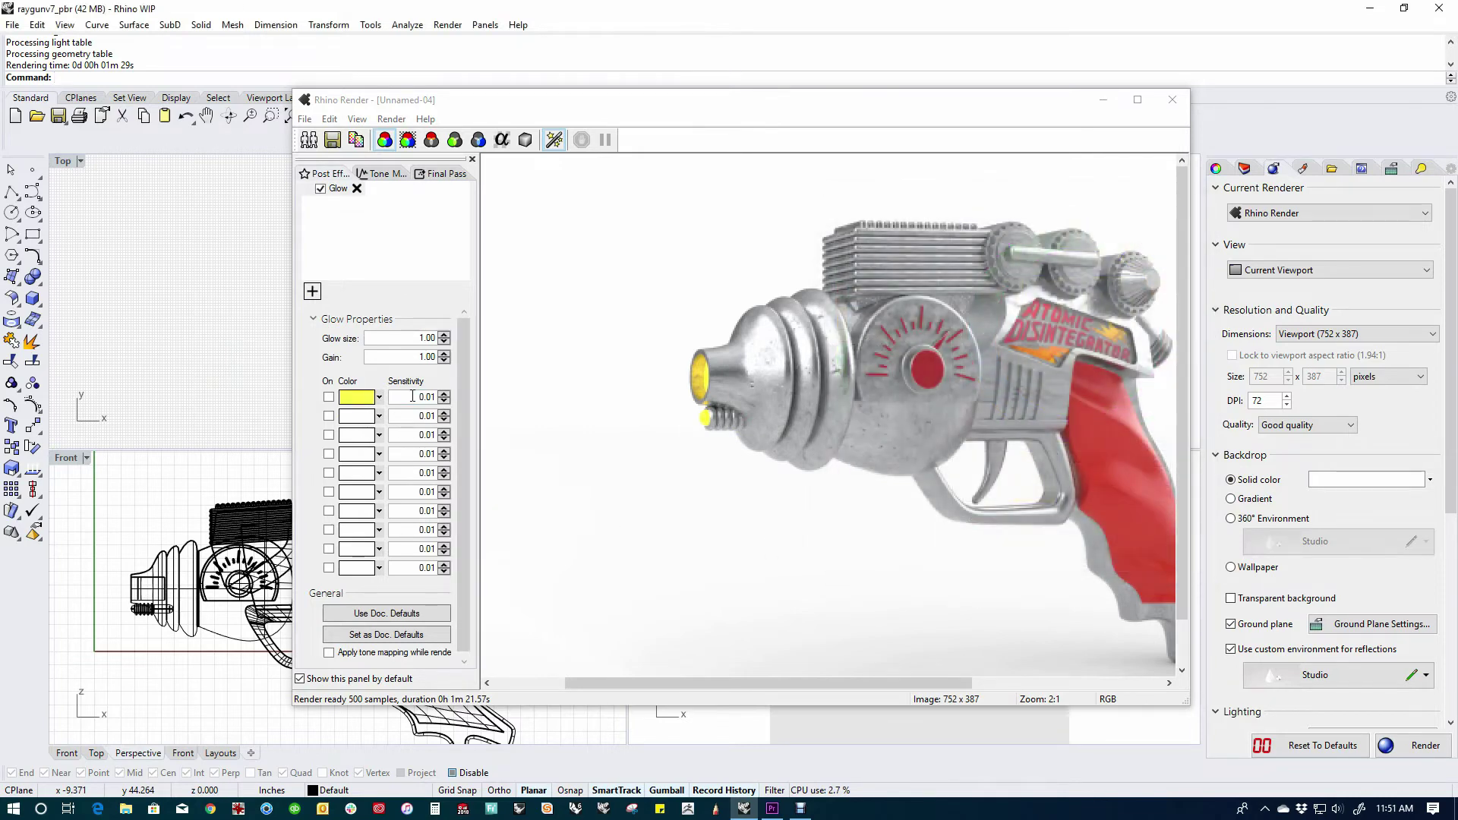
{"action": "left_click_drag", "start_coordinate": [412, 396], "coordinate": [445, 400]}
{"action": "key", "text": "BackSpace"}
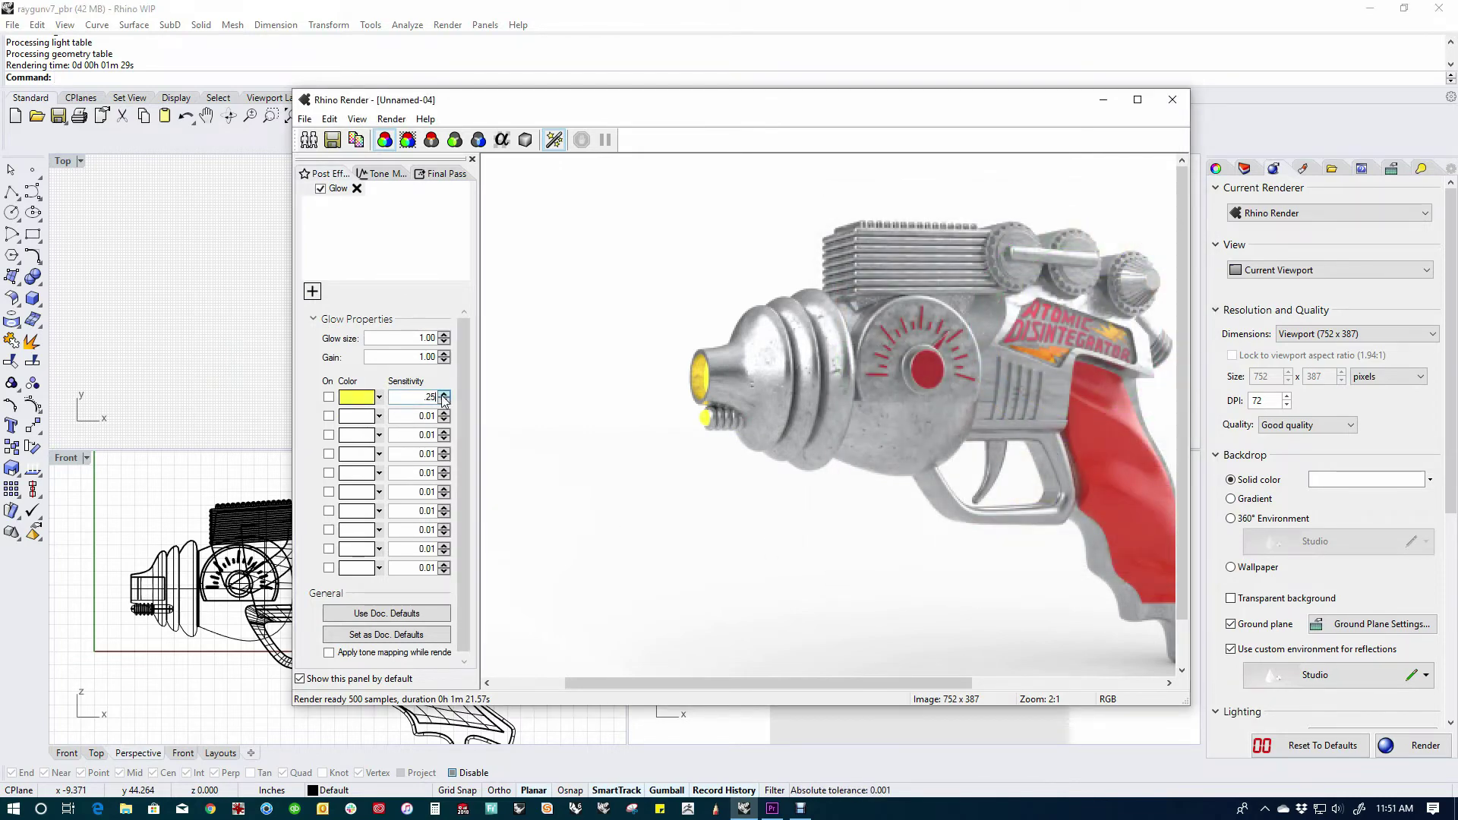
{"action": "left_click", "coordinate": [328, 396]}
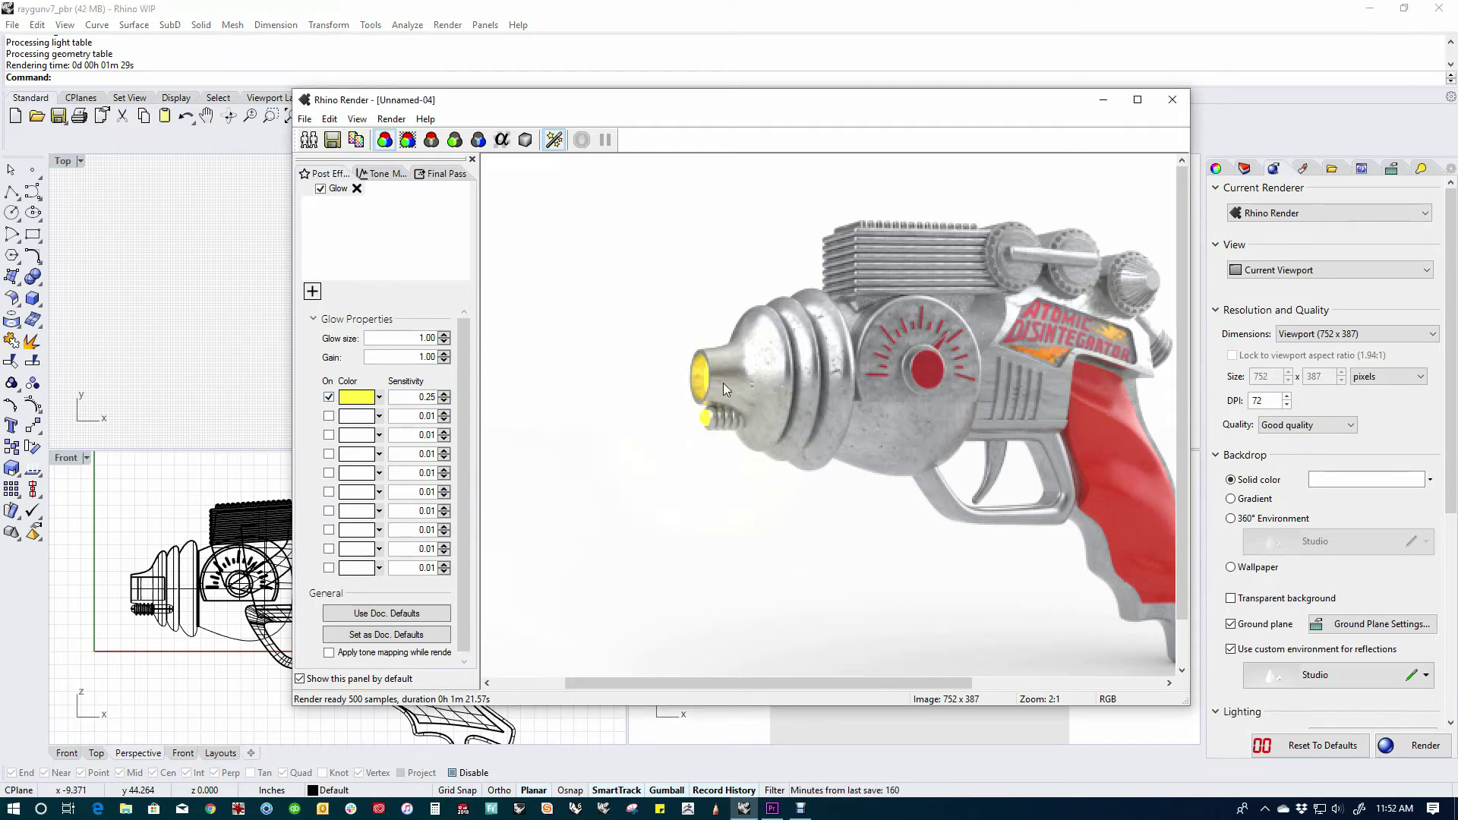
Set the glow gain to 5 and the glow size to 0.25.
{"action": "double_click", "coordinate": [416, 356]}
{"action": "type", "text": "5"}
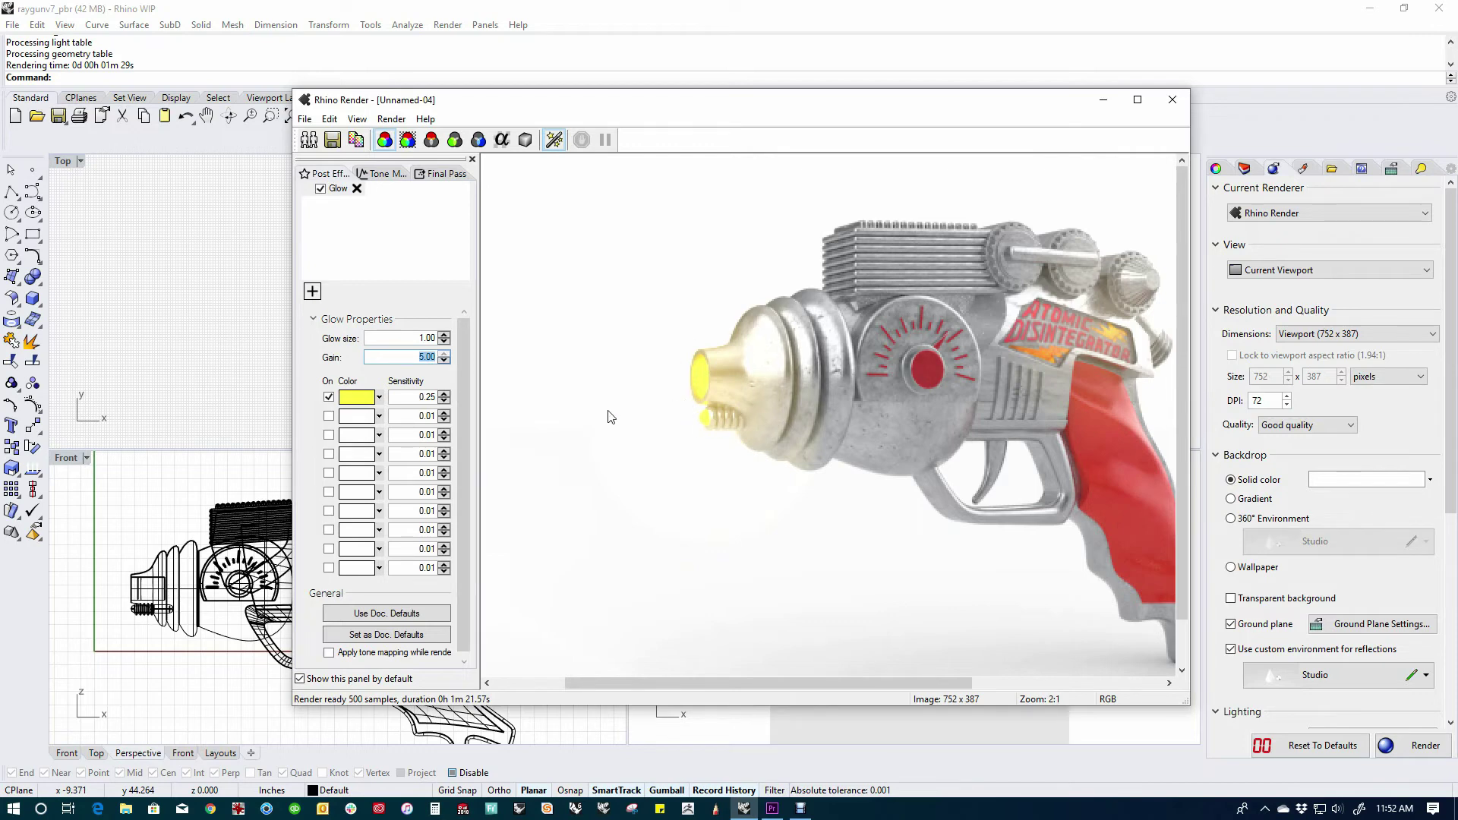
{"action": "left_click", "coordinate": [444, 339]}
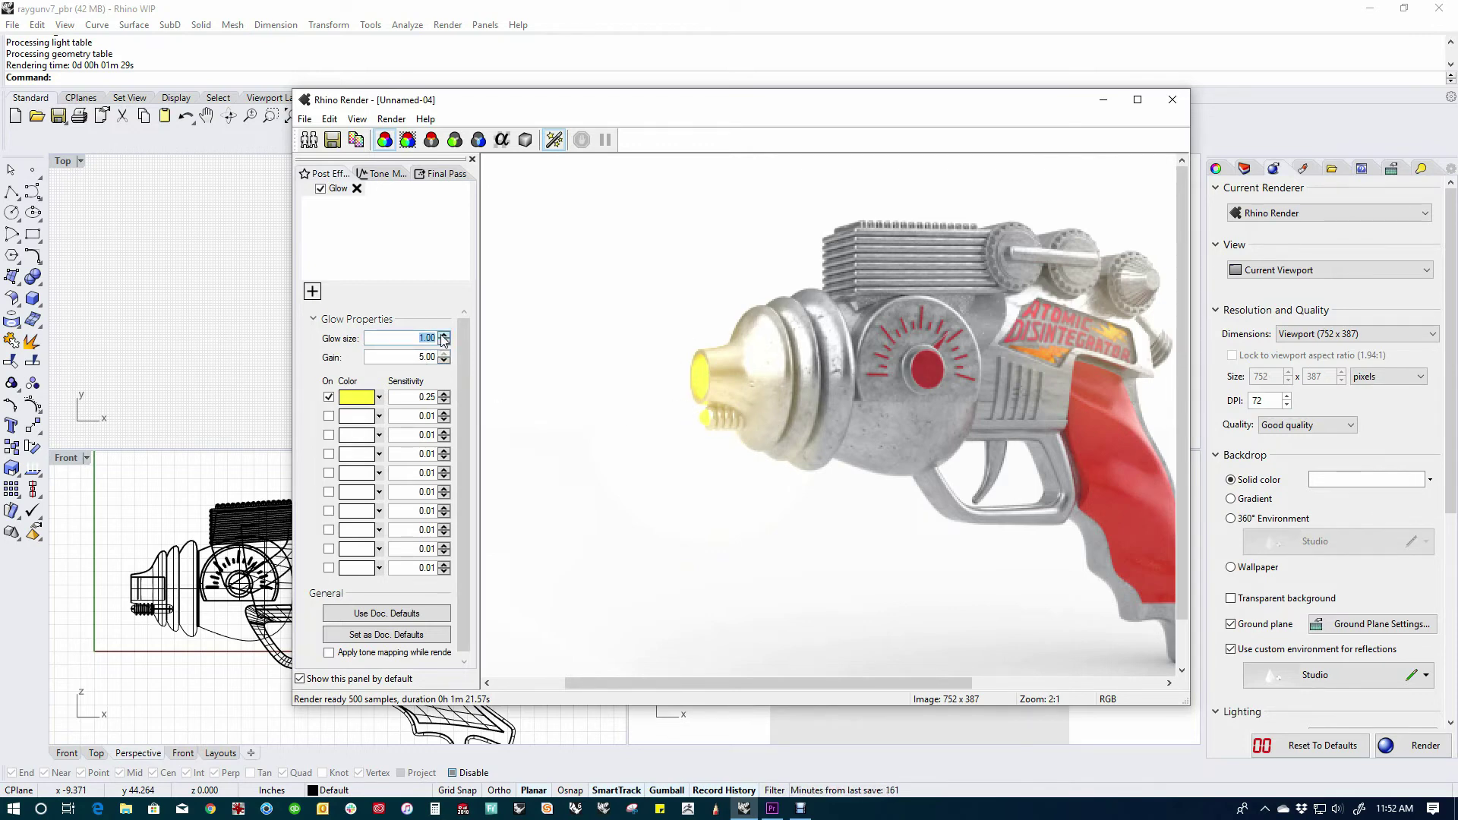
{"action": "key", "text": "BackSpace"}
{"action": "type", "text": ".25"}
{"action": "key", "text": "Return"}
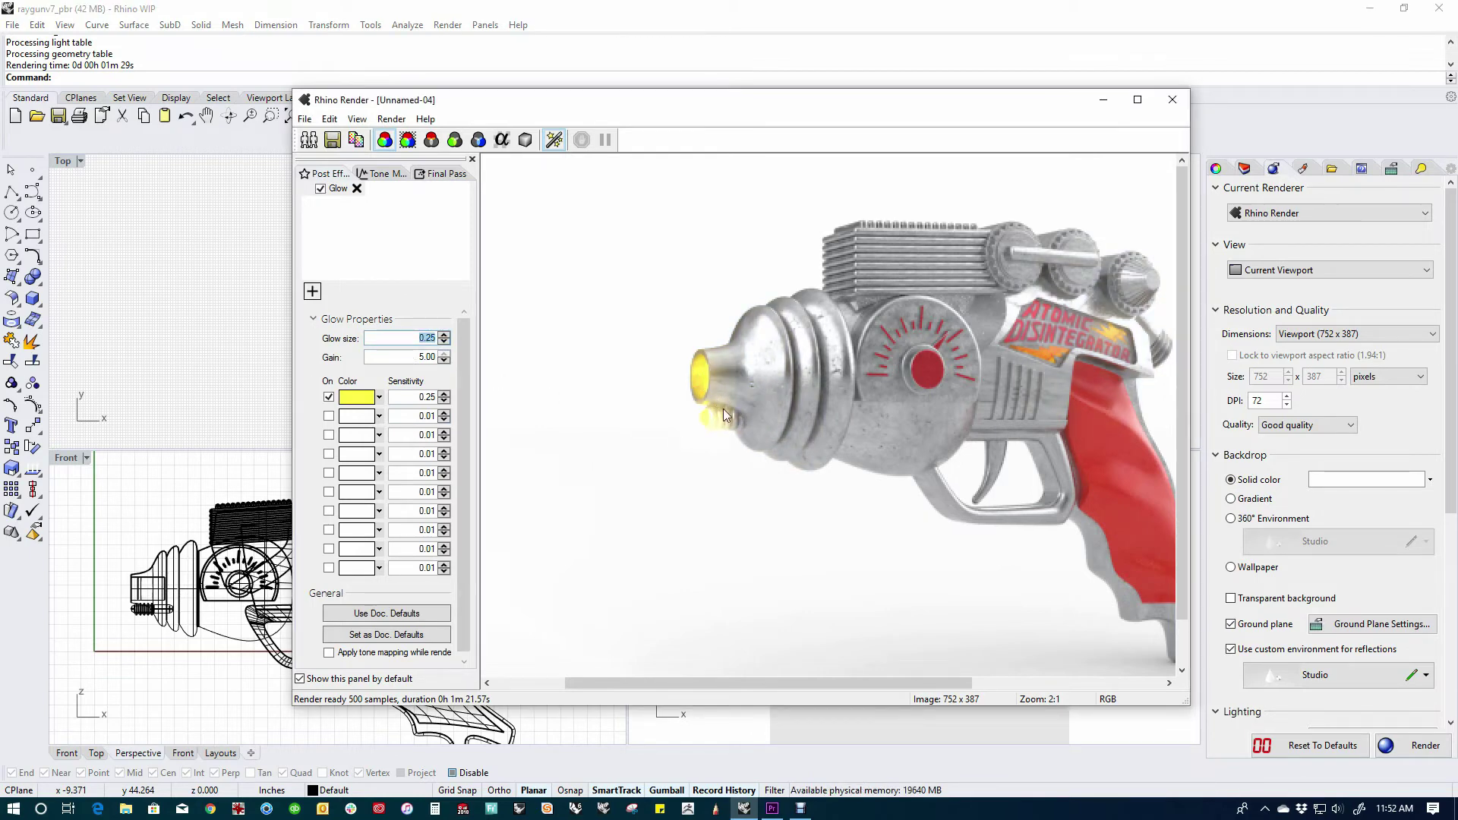
Add a Glare post effect to the render.
{"action": "left_click", "coordinate": [312, 291]}
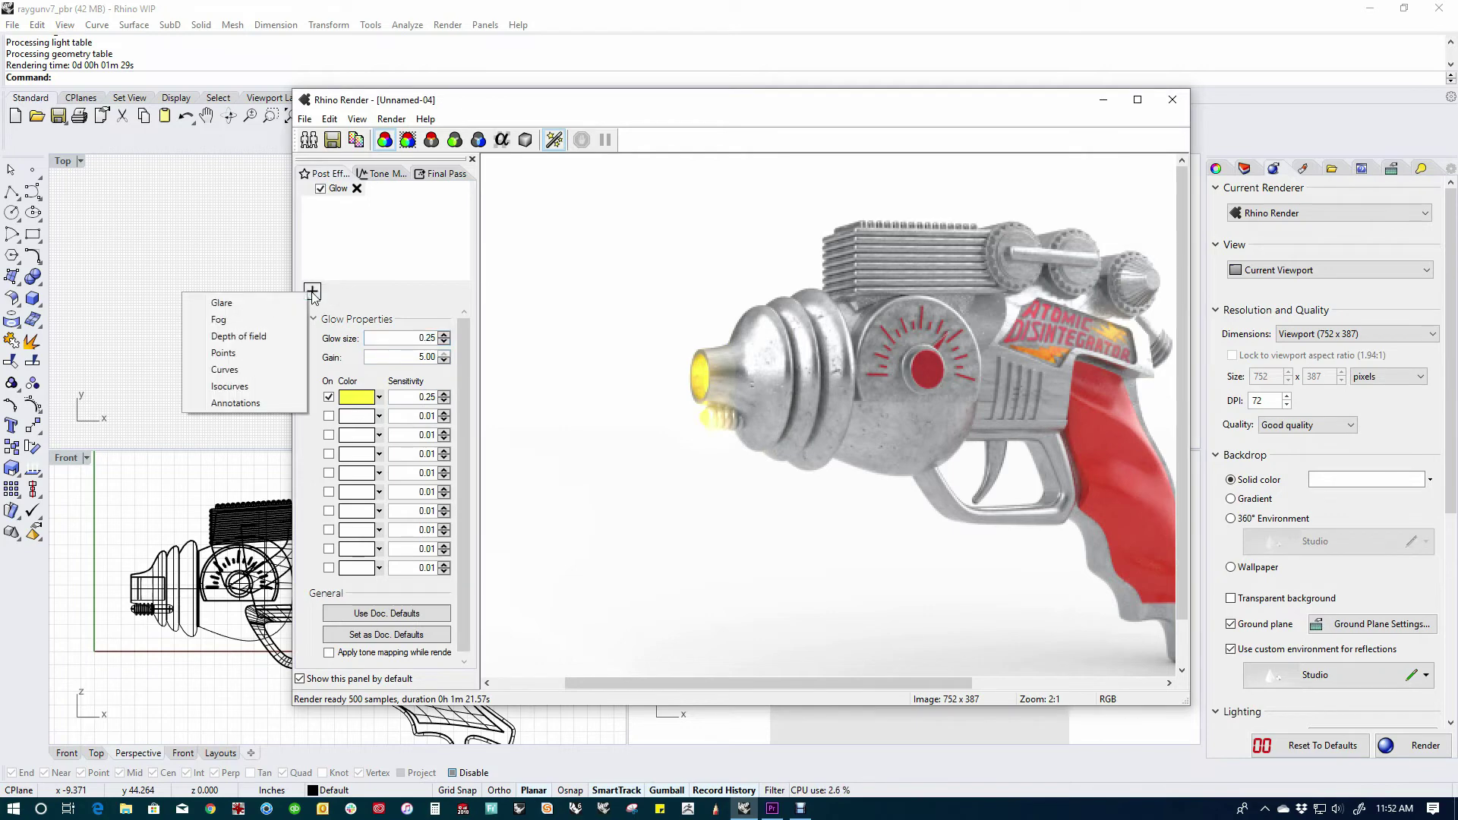
{"action": "left_click", "coordinate": [270, 302]}
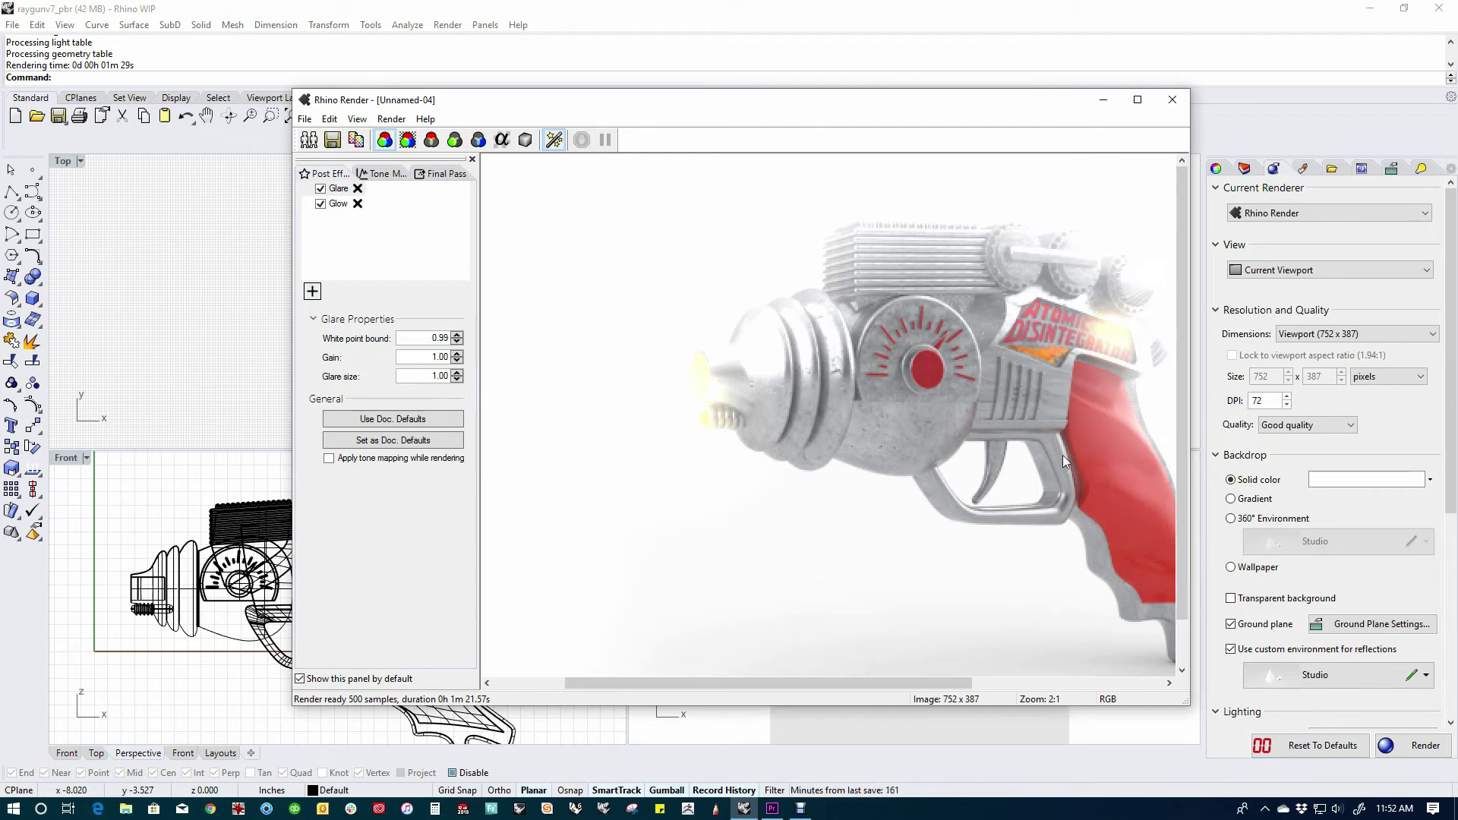
{"action": "scroll", "coordinate": [1063, 454], "scroll_direction": "down", "scroll_amount": 1}
{"action": "scroll", "coordinate": [900, 347], "scroll_direction": "up", "scroll_amount": 1}
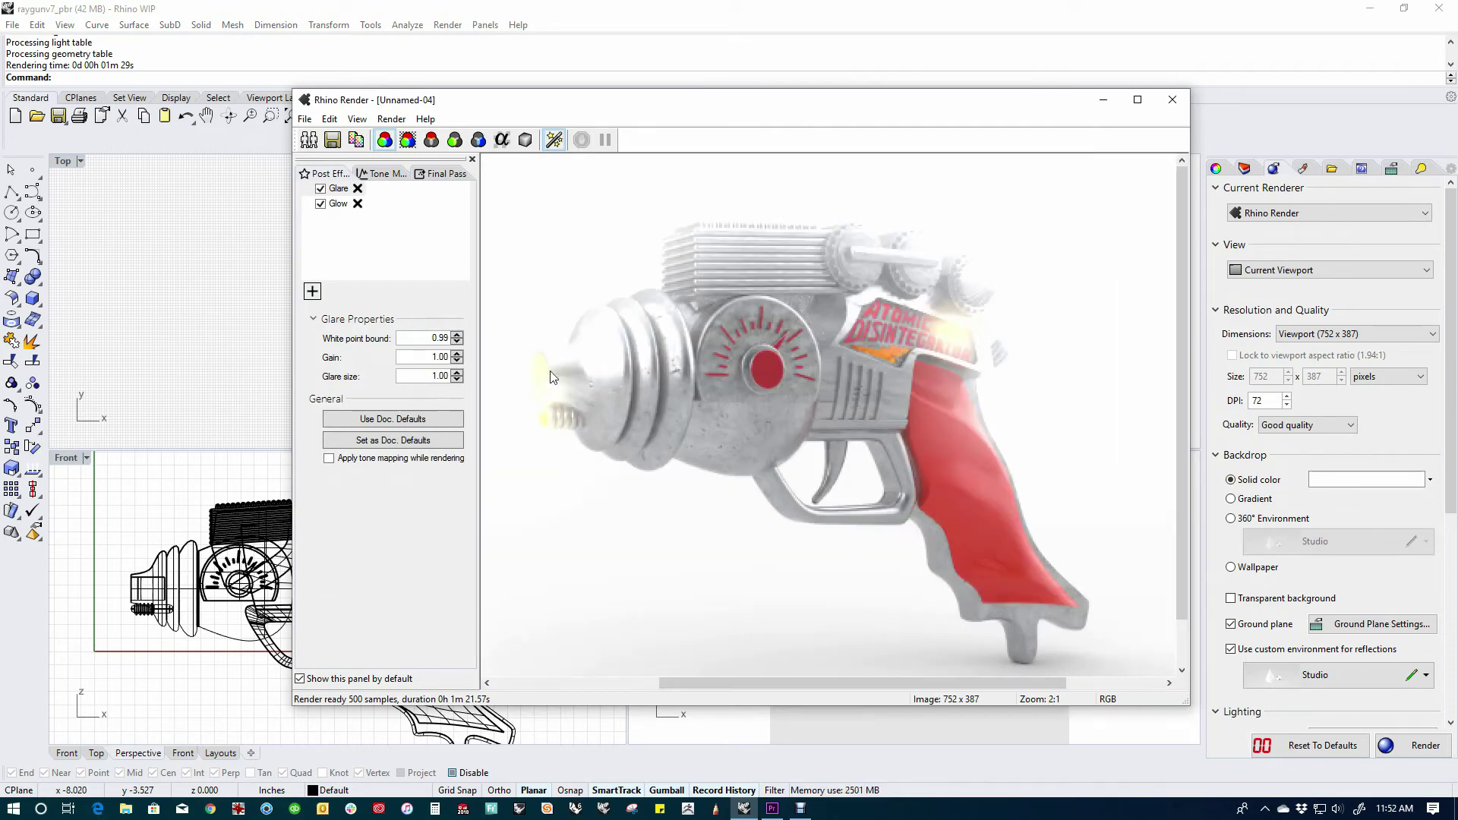
Set the glare gain to 0.15 and the glare size to 0.25.
{"action": "left_click", "coordinate": [461, 355]}
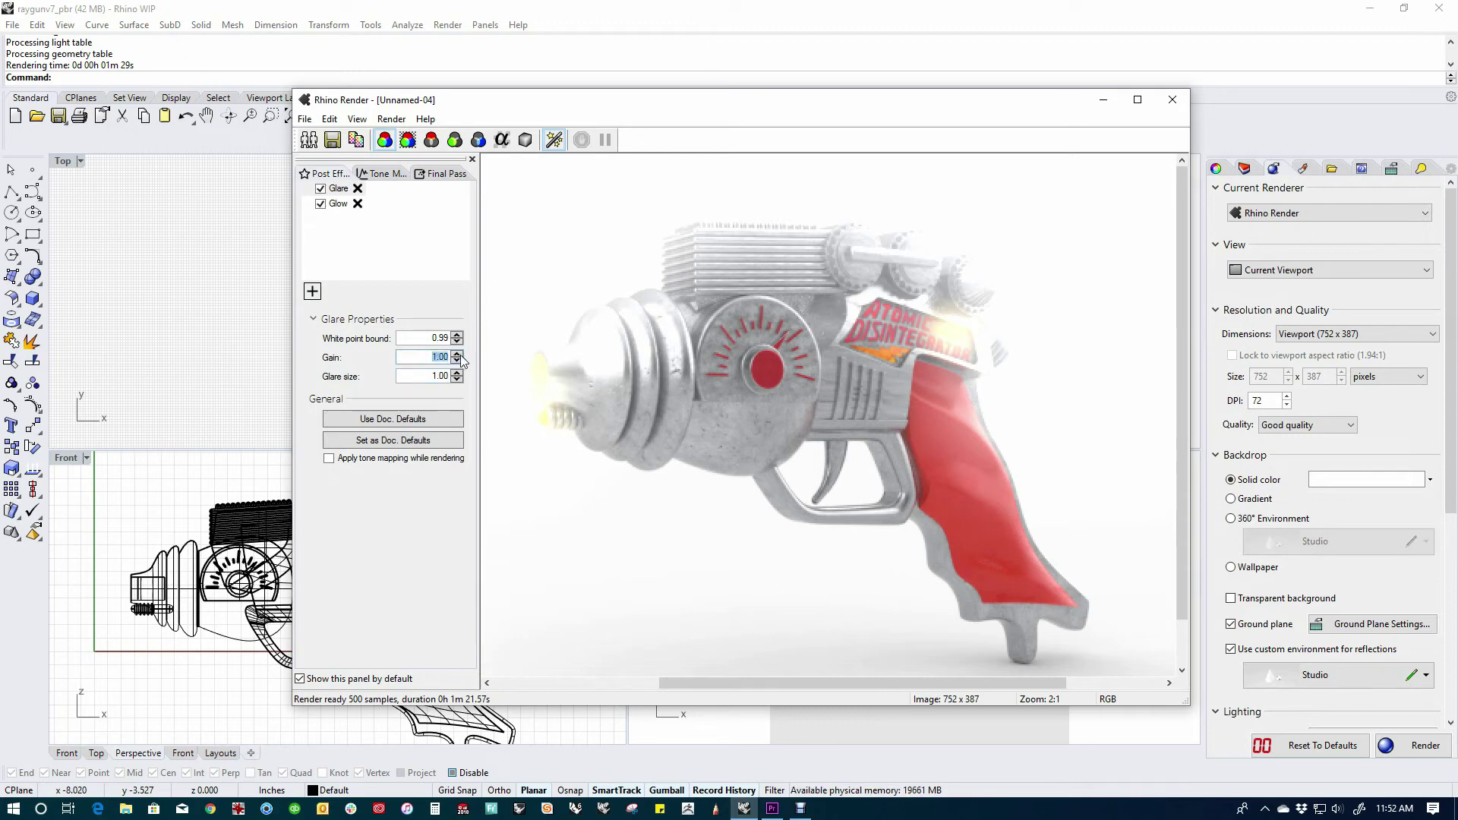
{"action": "key", "text": "BackSpace"}
{"action": "type", "text": ".15"}
{"action": "key", "text": "Return"}
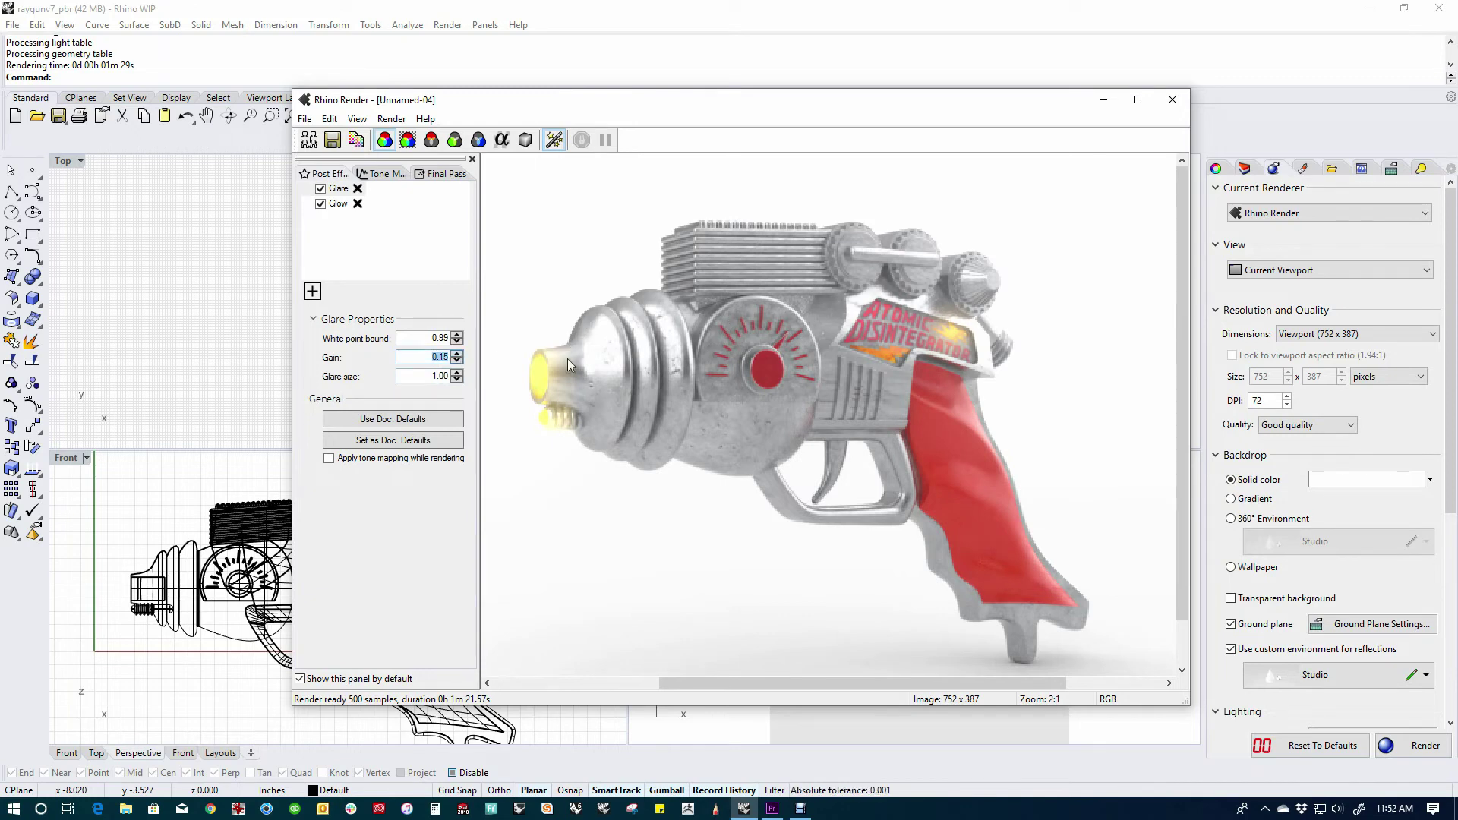
{"action": "key", "text": "Tab"}
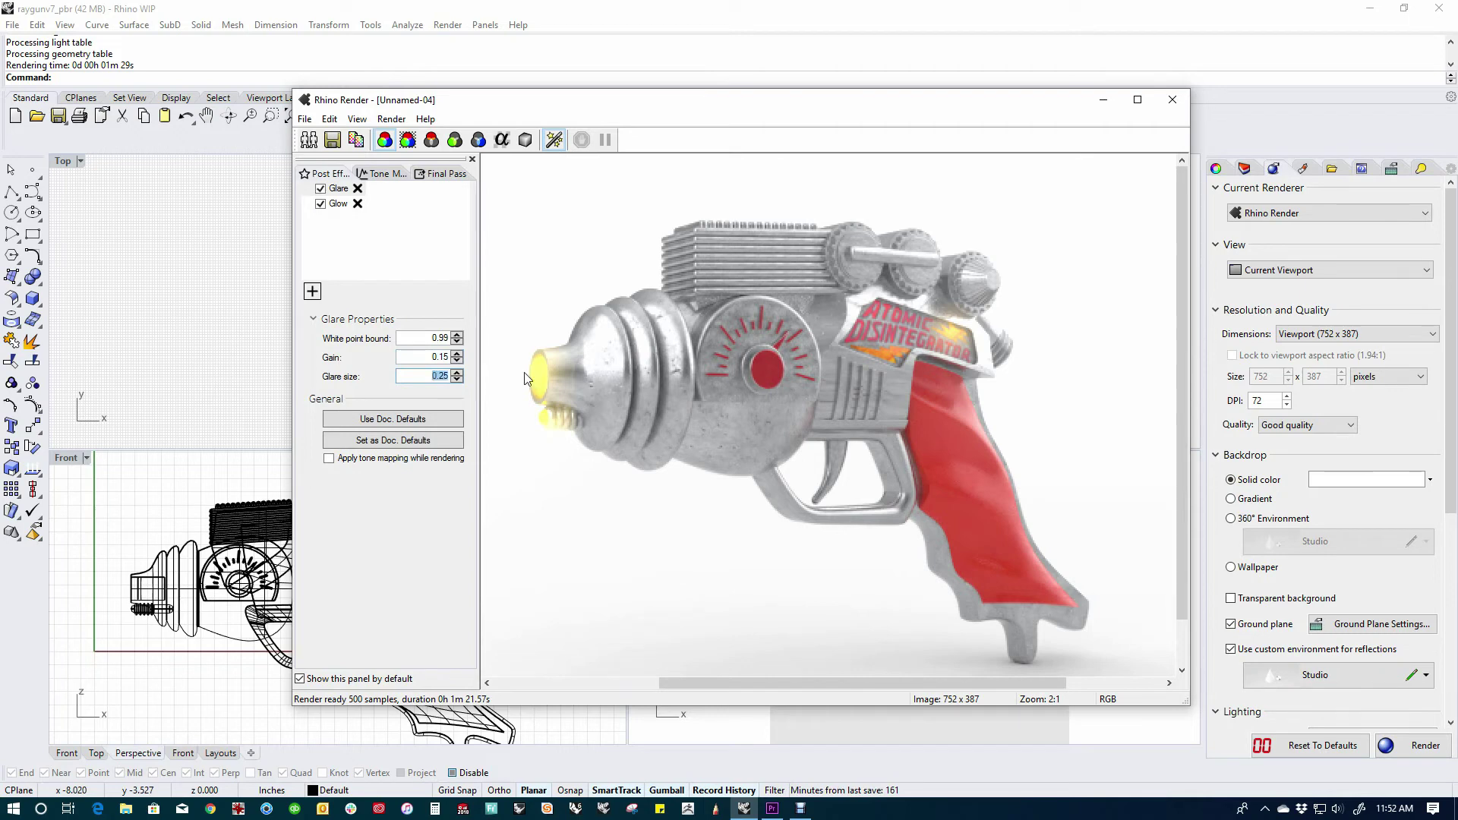
{"action": "key", "text": "Return"}
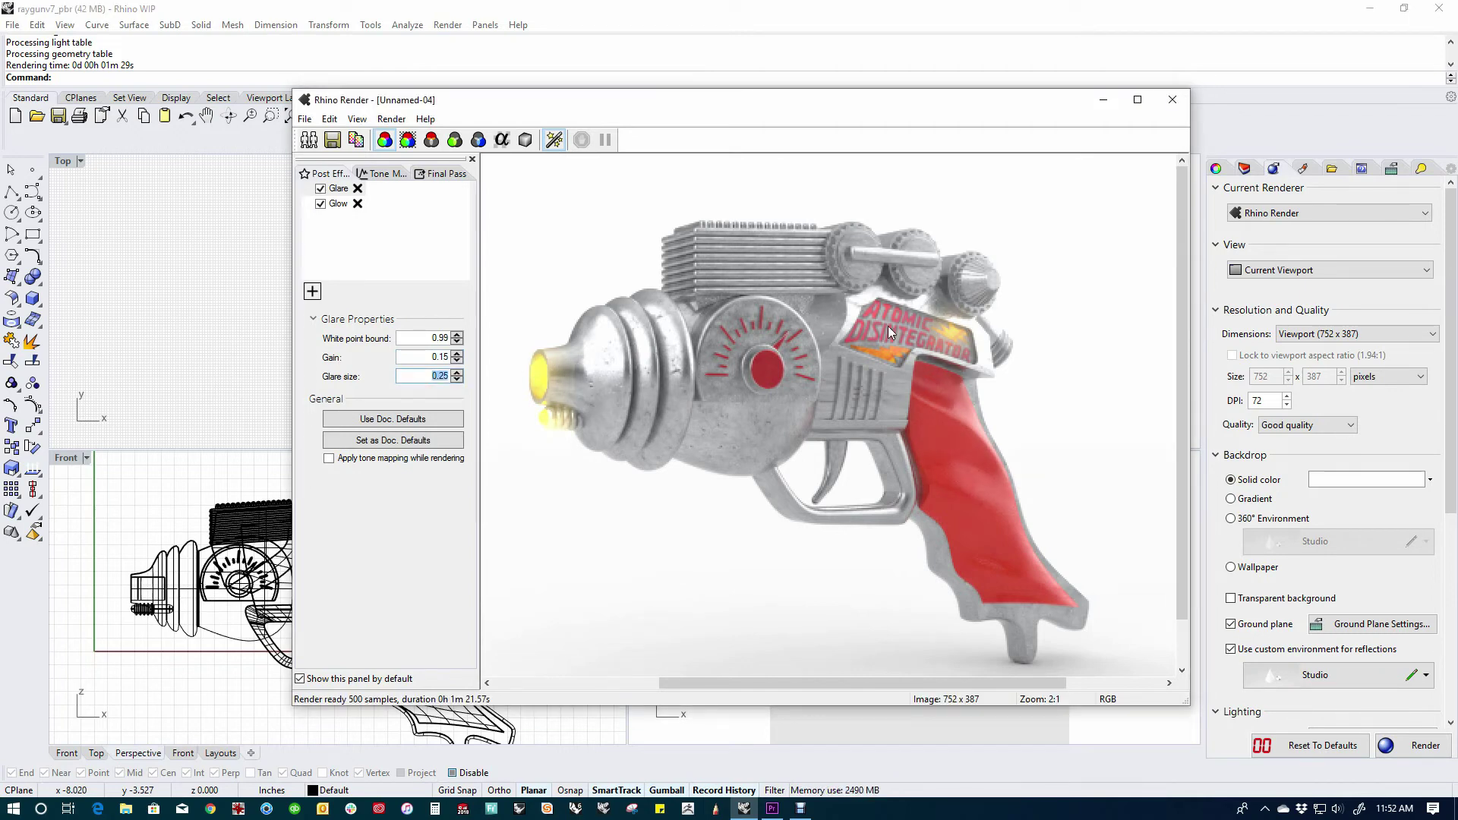
{"action": "scroll", "coordinate": [887, 326], "scroll_direction": "down", "scroll_amount": 1}
{"action": "scroll", "coordinate": [883, 381], "scroll_direction": "up", "scroll_amount": 1}
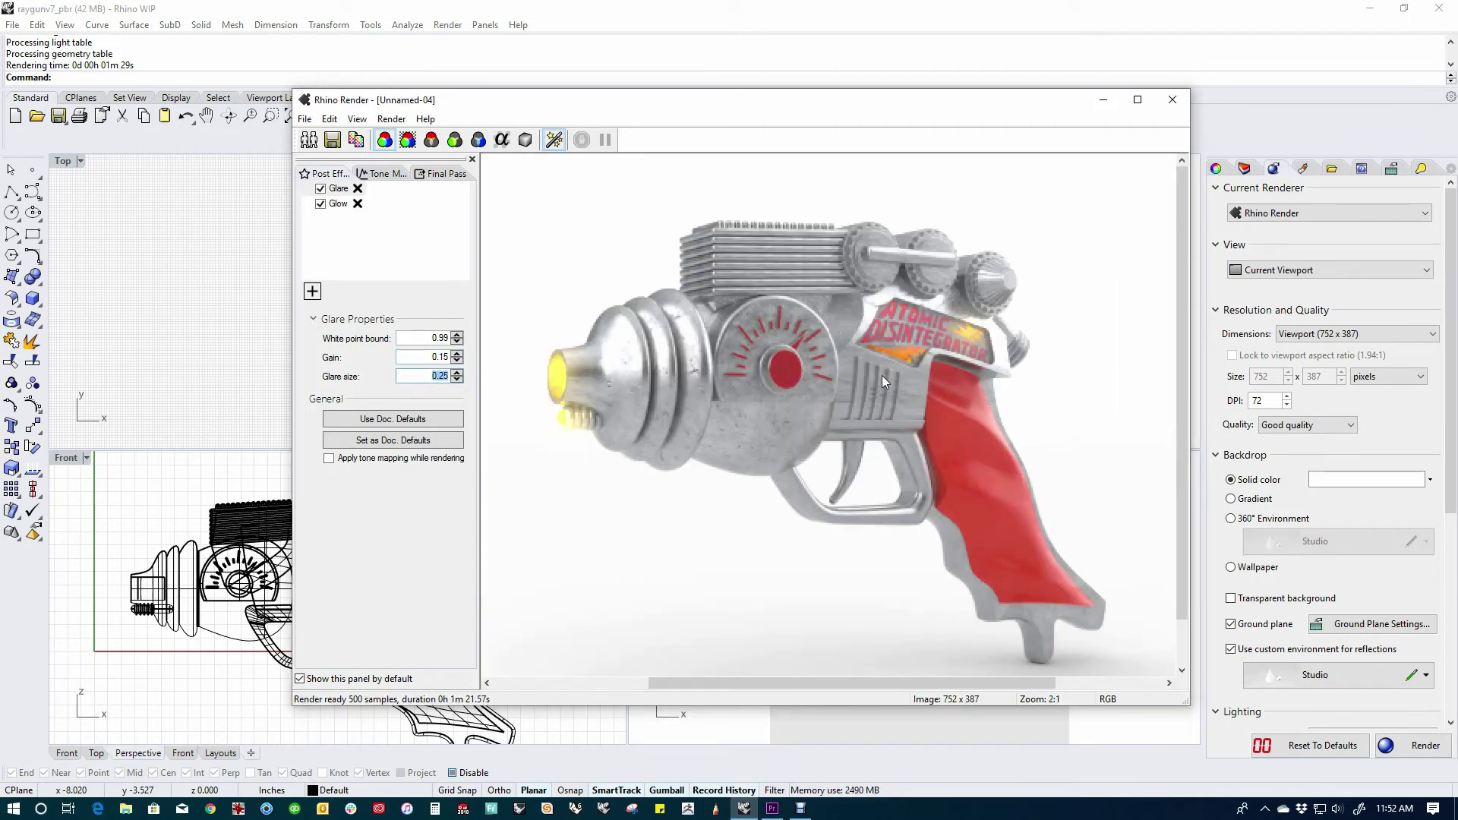
Lower the Final Pass gamma from 2.20 to 1.62.
{"action": "left_click", "coordinate": [438, 180]}
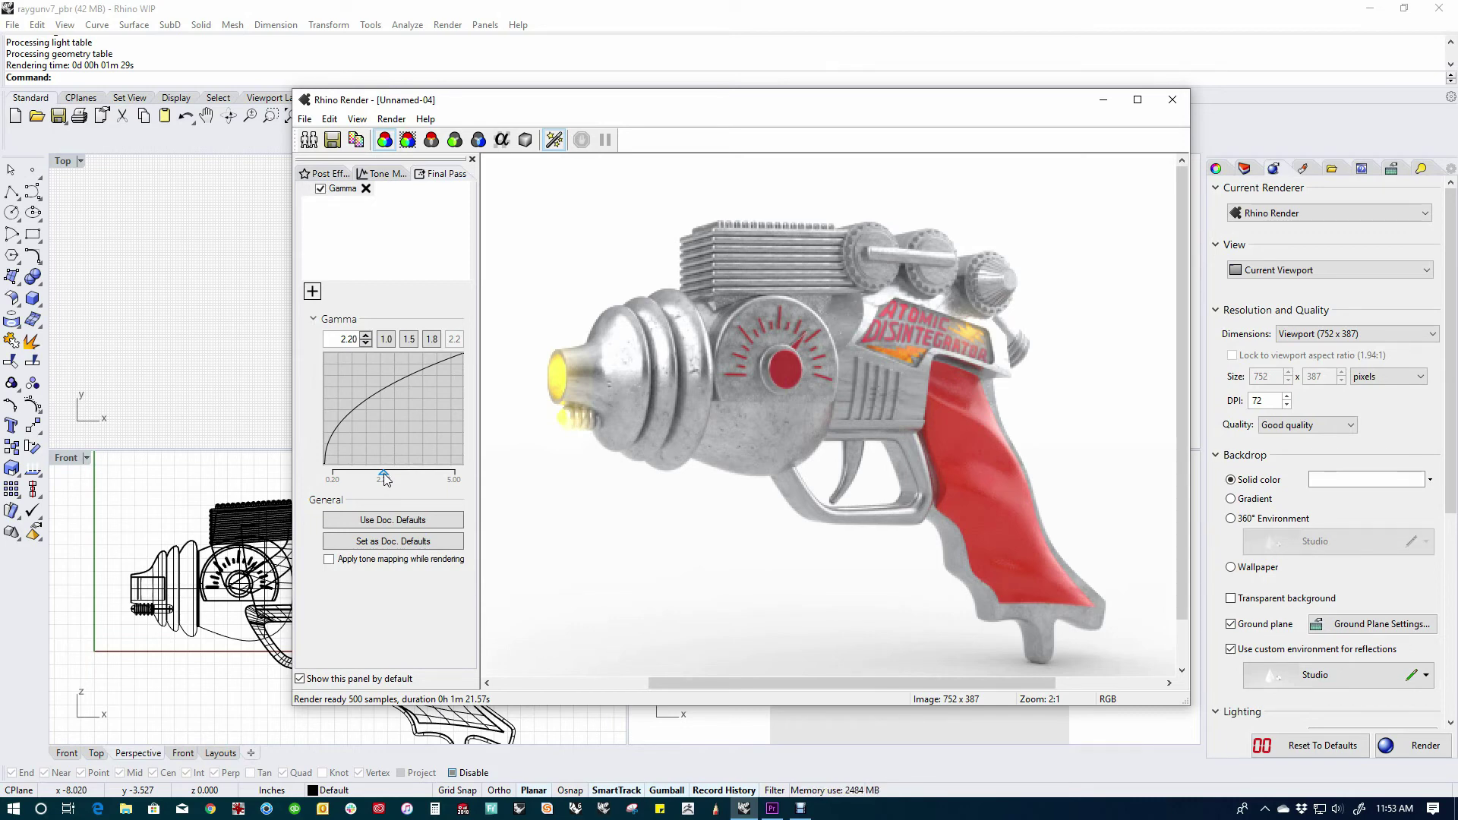
{"action": "left_click_drag", "start_coordinate": [385, 473], "coordinate": [371, 477]}
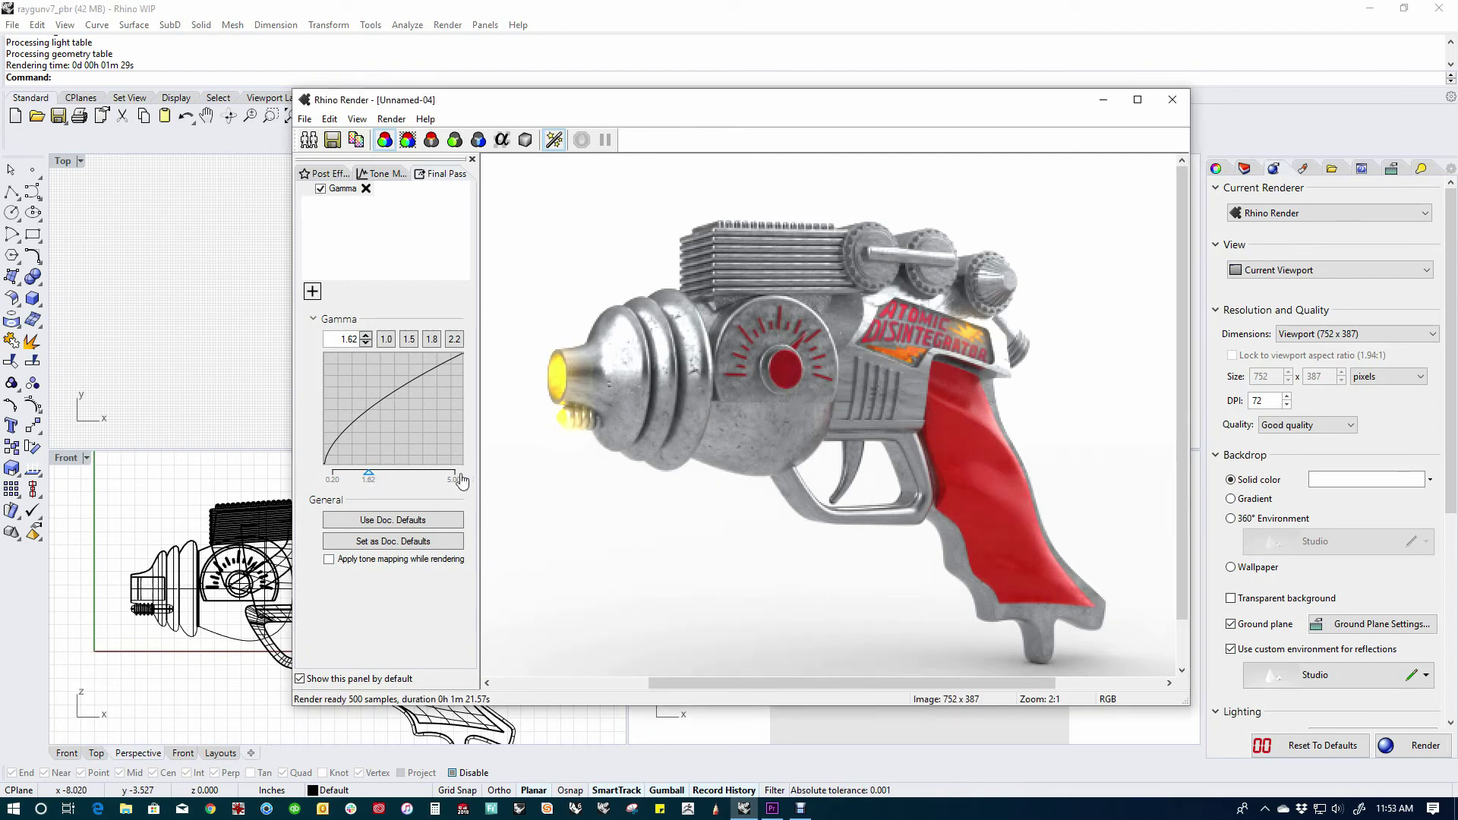
Switch tone mapping to Black/White point with black point 0.05 and white point 0.94.
{"action": "left_click", "coordinate": [387, 174]}
{"action": "left_click", "coordinate": [397, 217]}
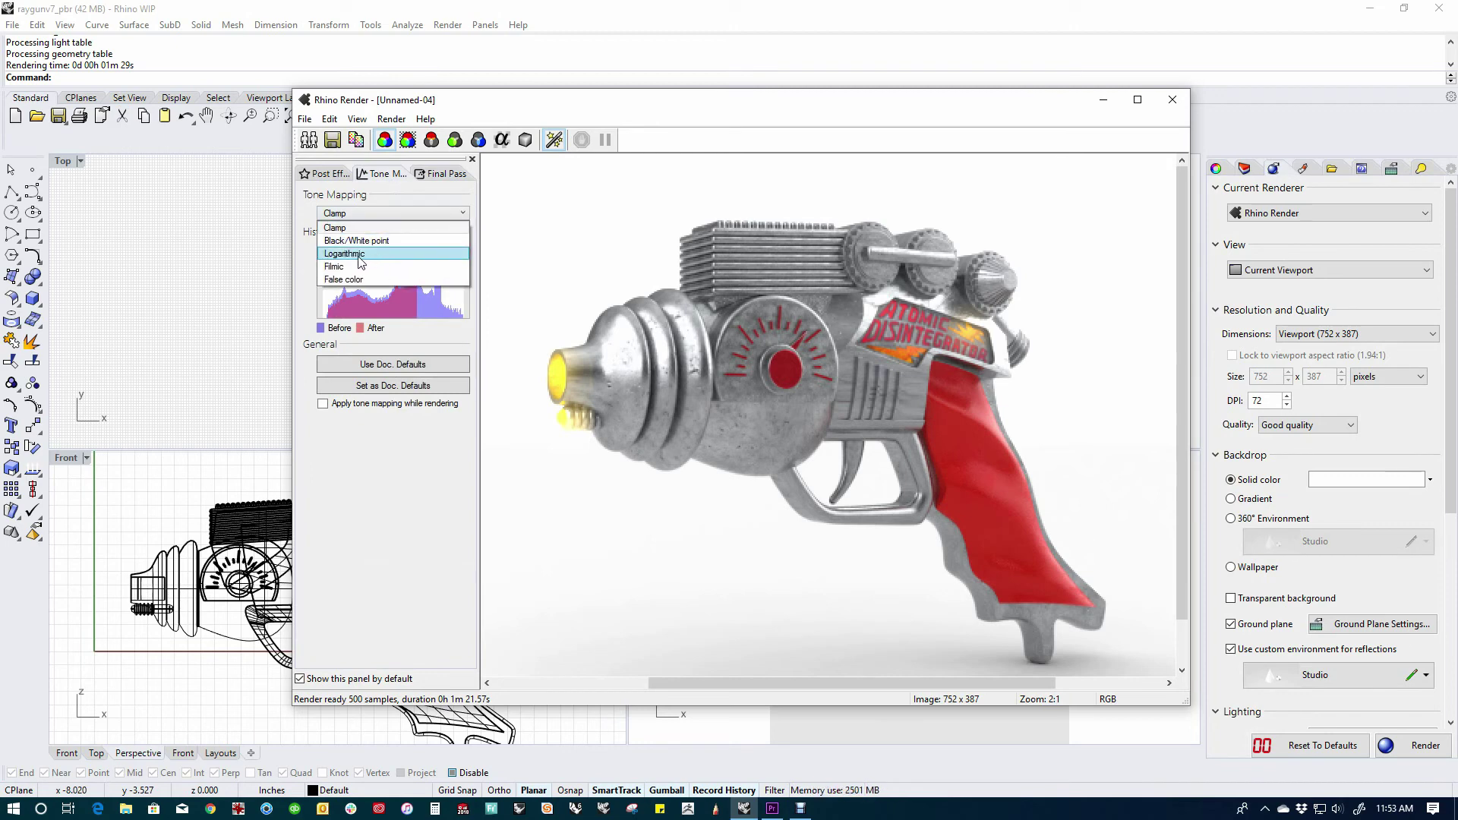
{"action": "left_click", "coordinate": [363, 240]}
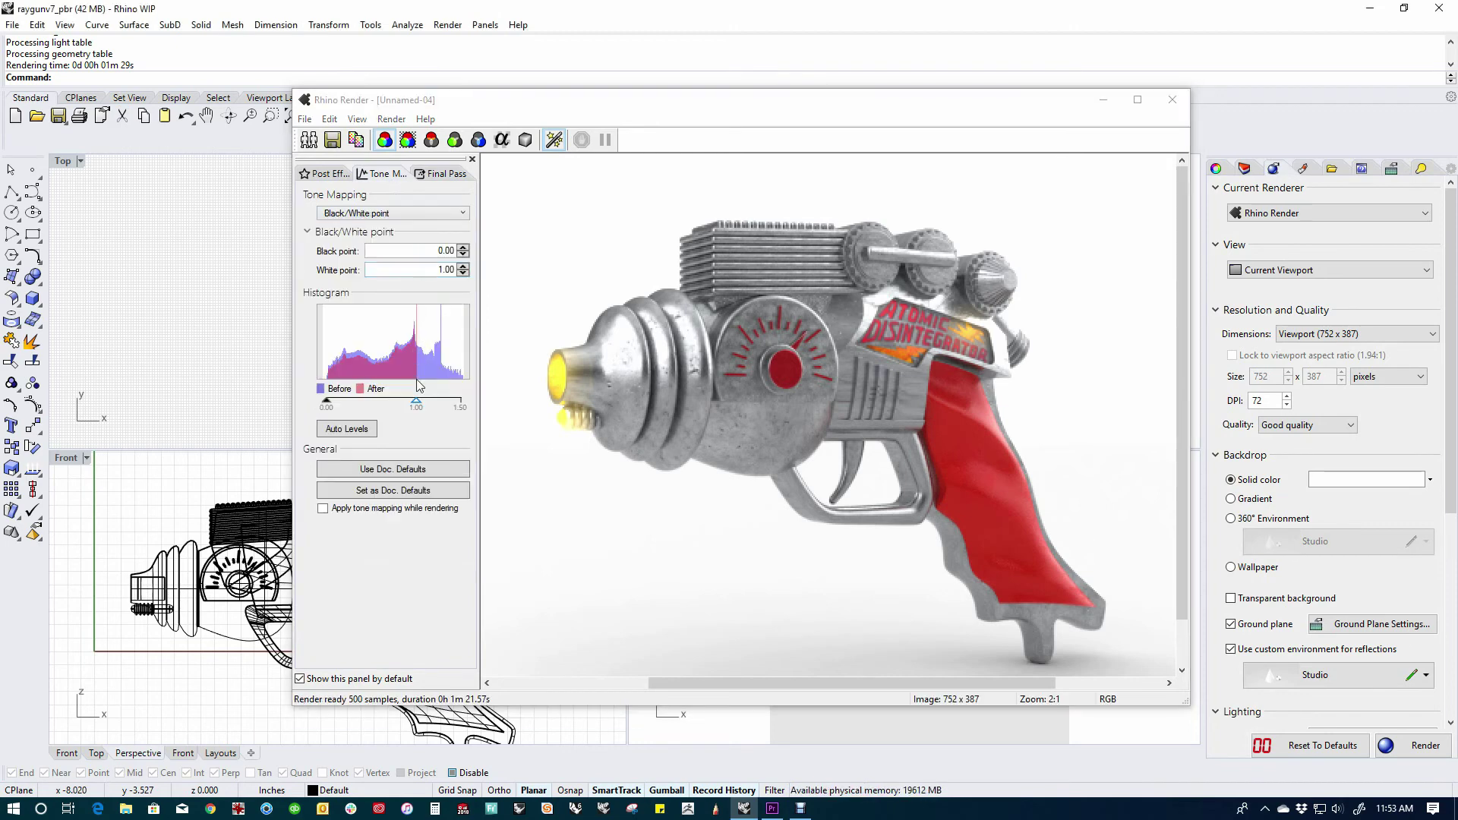
{"action": "left_click_drag", "start_coordinate": [417, 406], "coordinate": [329, 410]}
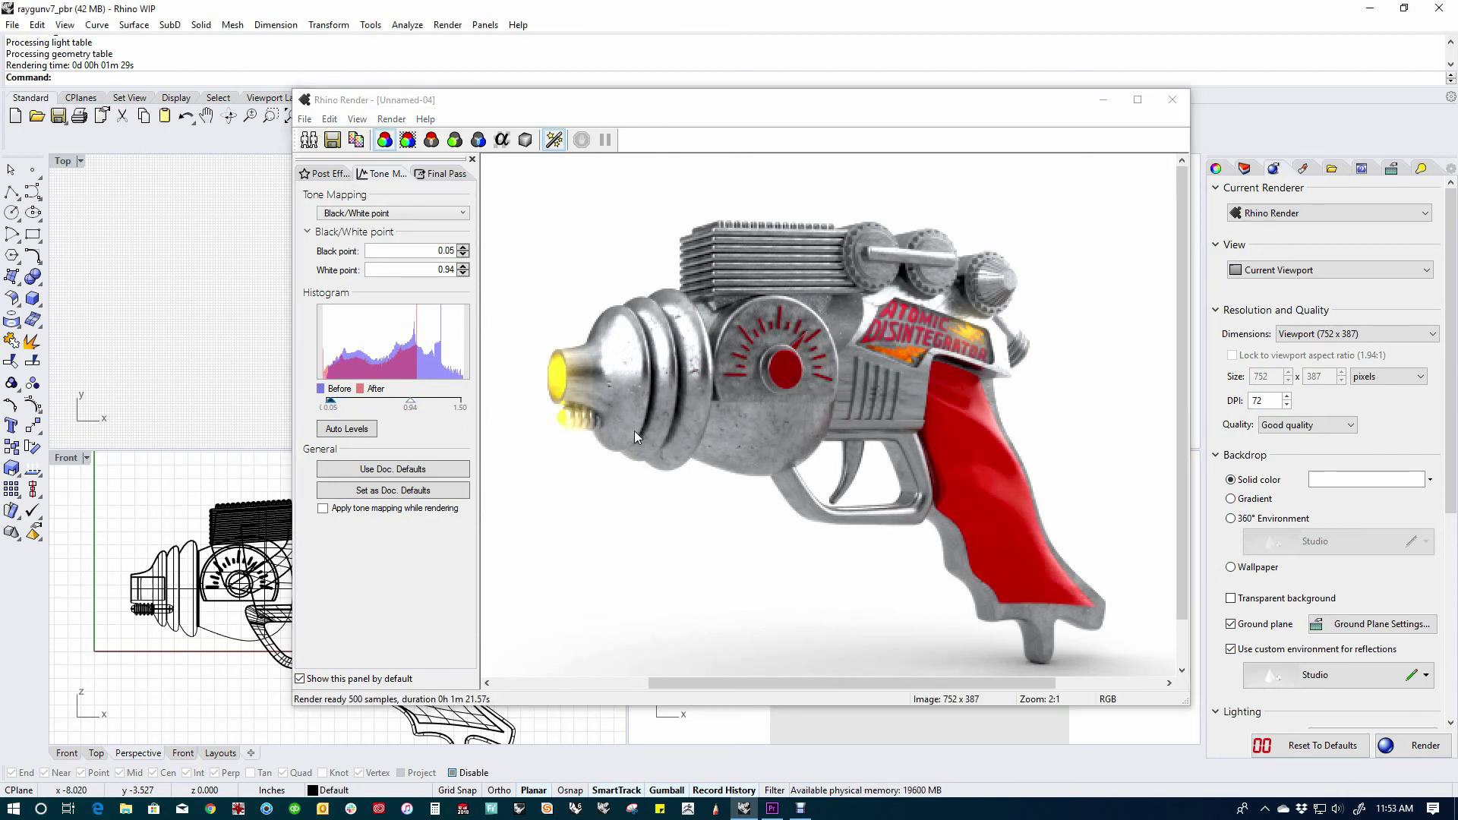
{"action": "scroll", "coordinate": [671, 433], "scroll_direction": "down", "scroll_amount": 2}
{"action": "scroll", "coordinate": [870, 424], "scroll_direction": "up", "scroll_amount": 1}
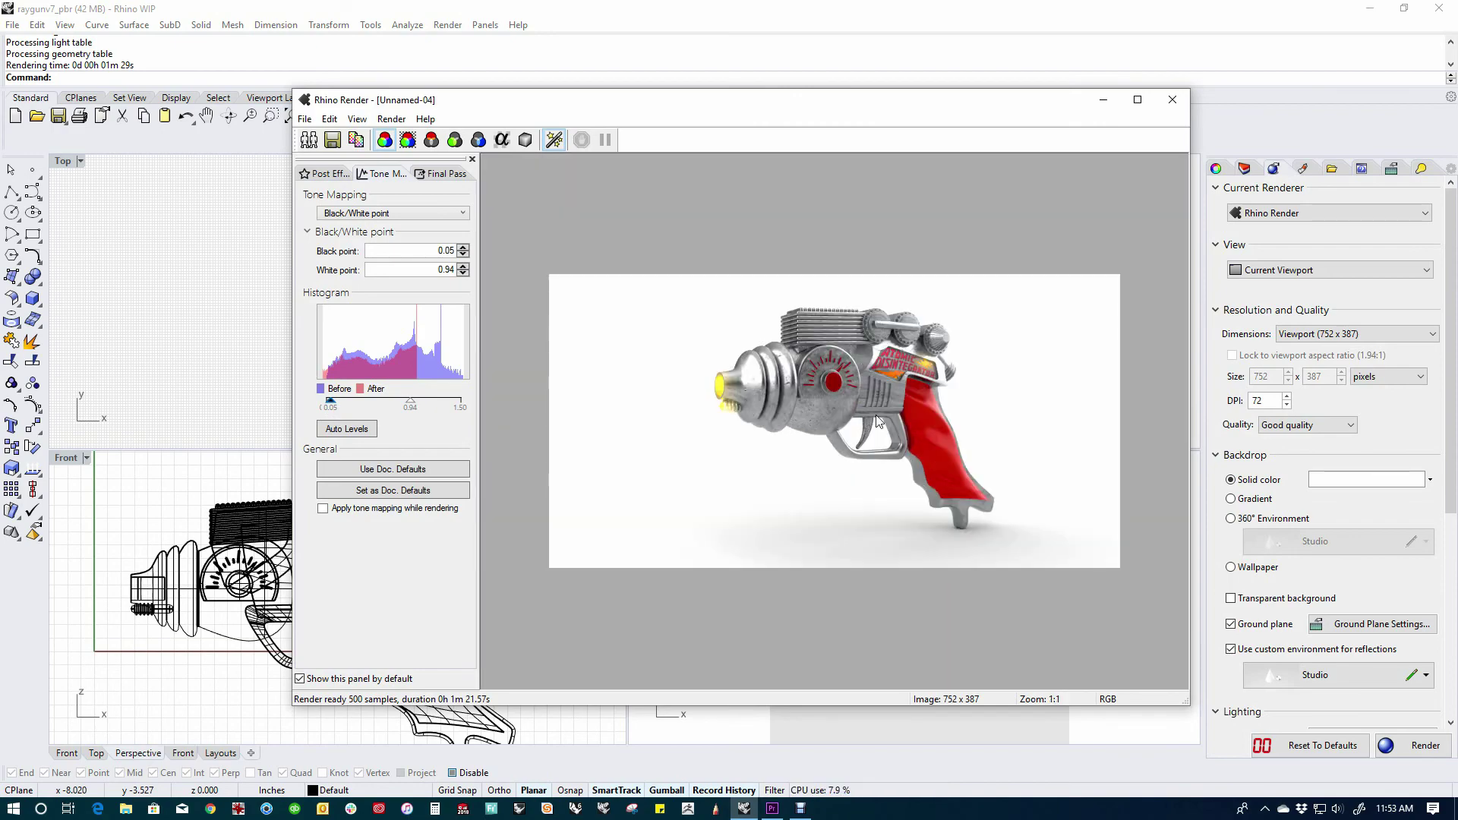
{"action": "scroll", "coordinate": [879, 422], "scroll_direction": "up", "scroll_amount": 1}
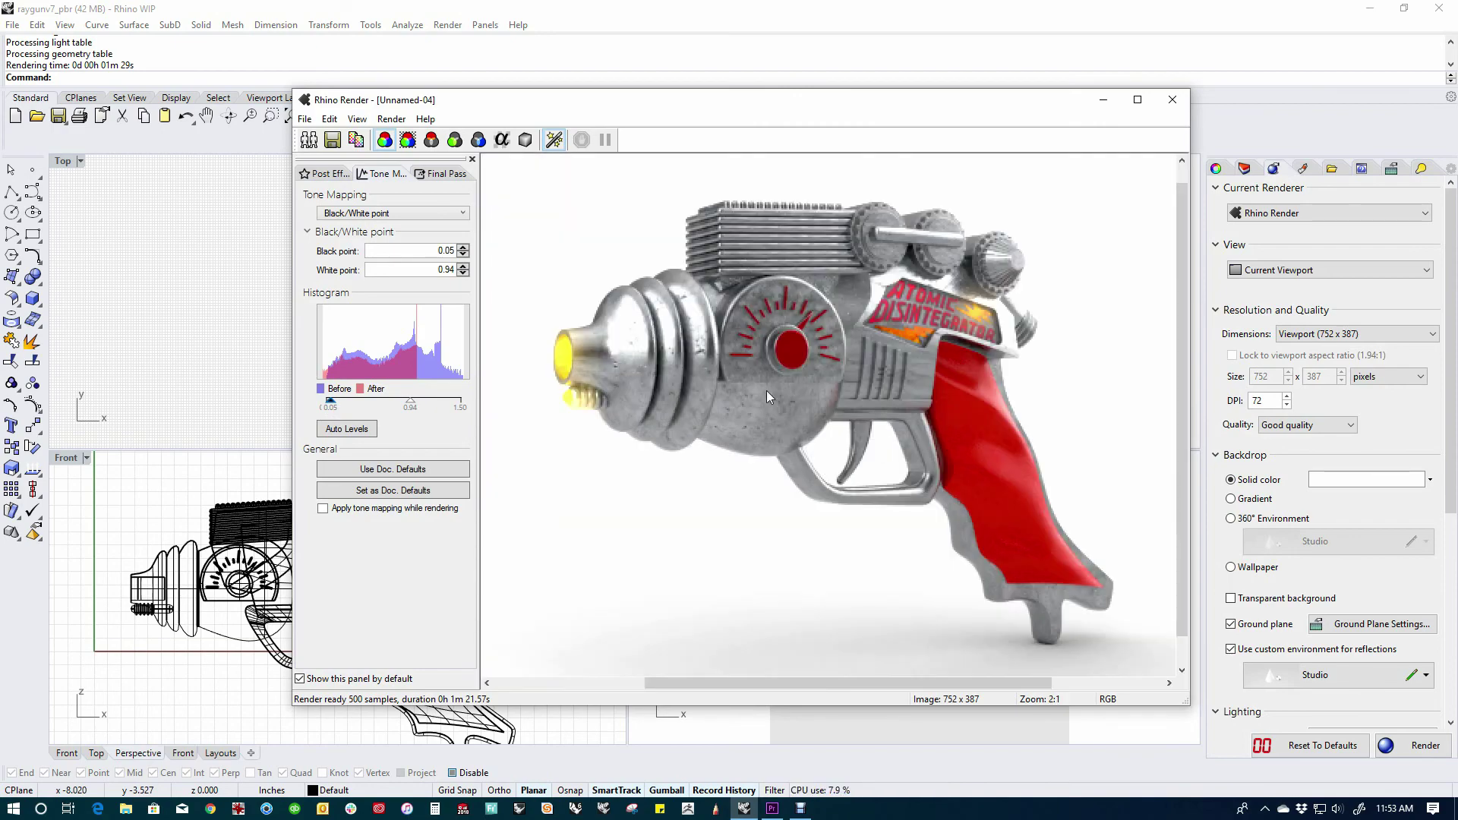
Save the adjusted render to the Desktop as ray_gunpbr_smnall2.jpg.
{"action": "left_click", "coordinate": [333, 140]}
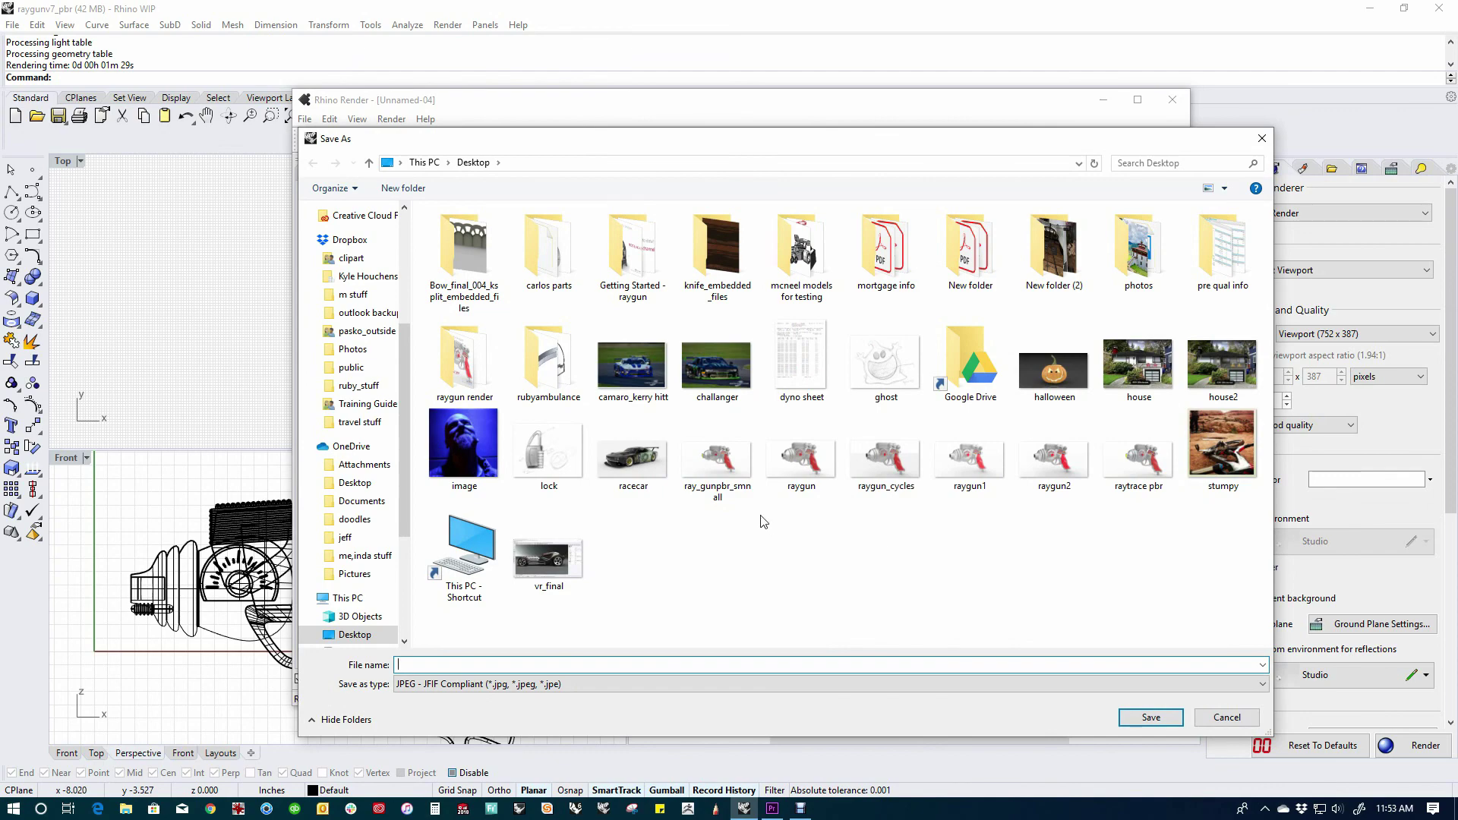
{"action": "left_click", "coordinate": [715, 460]}
{"action": "left_click", "coordinate": [492, 663]}
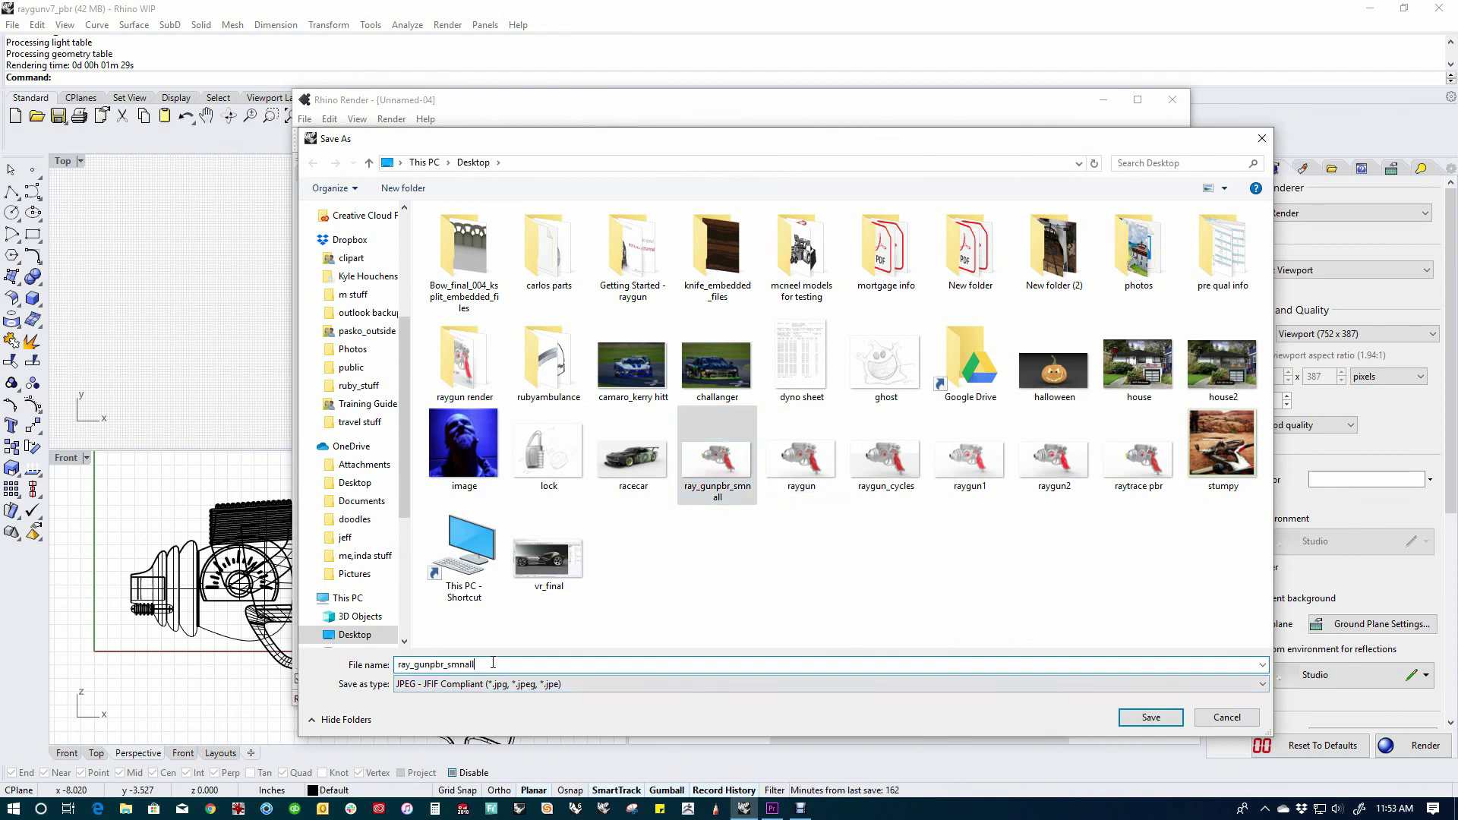
{"action": "type", "text": "2"}
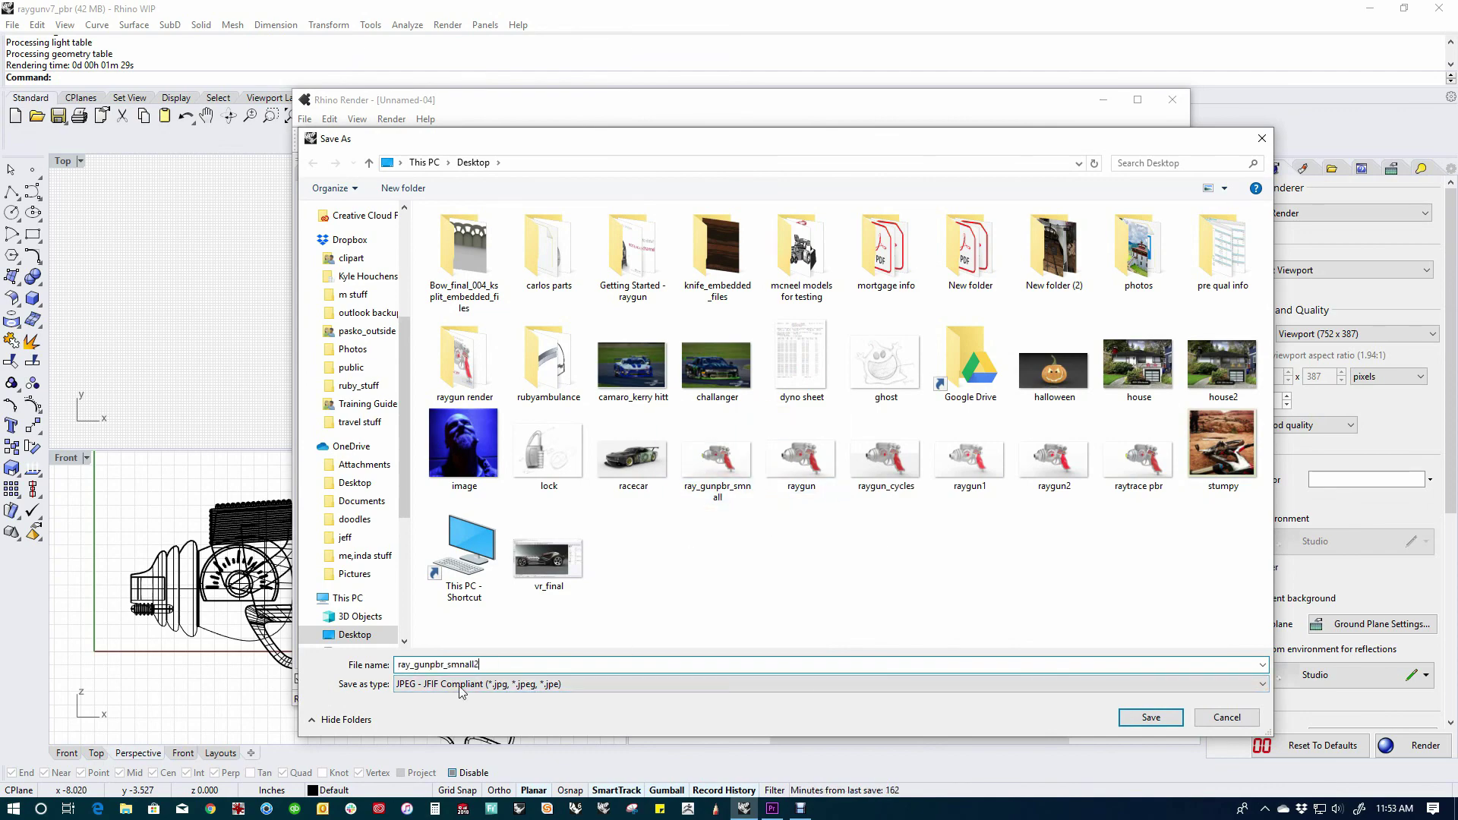
{"action": "left_click", "coordinate": [1150, 718]}
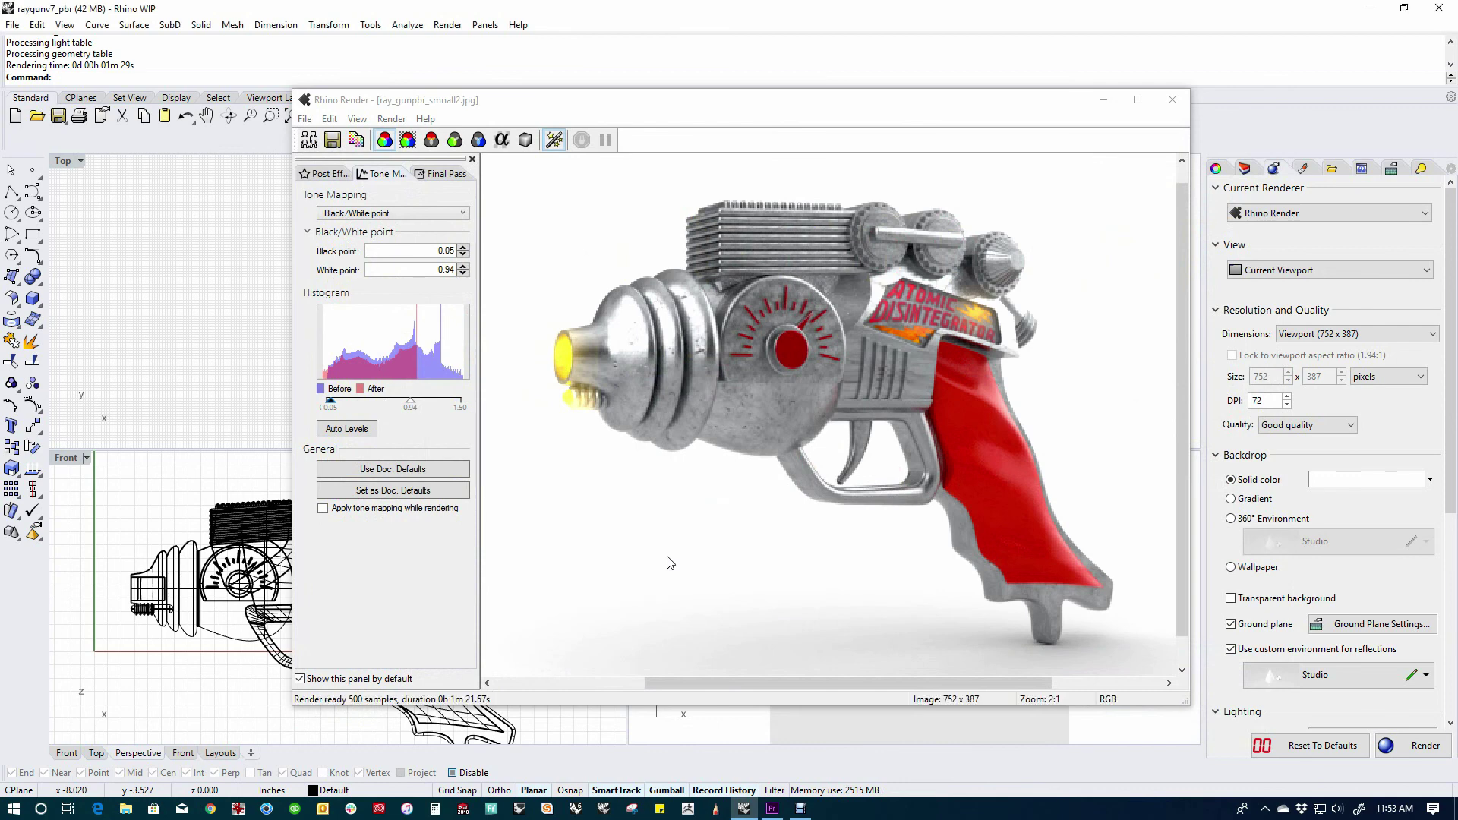